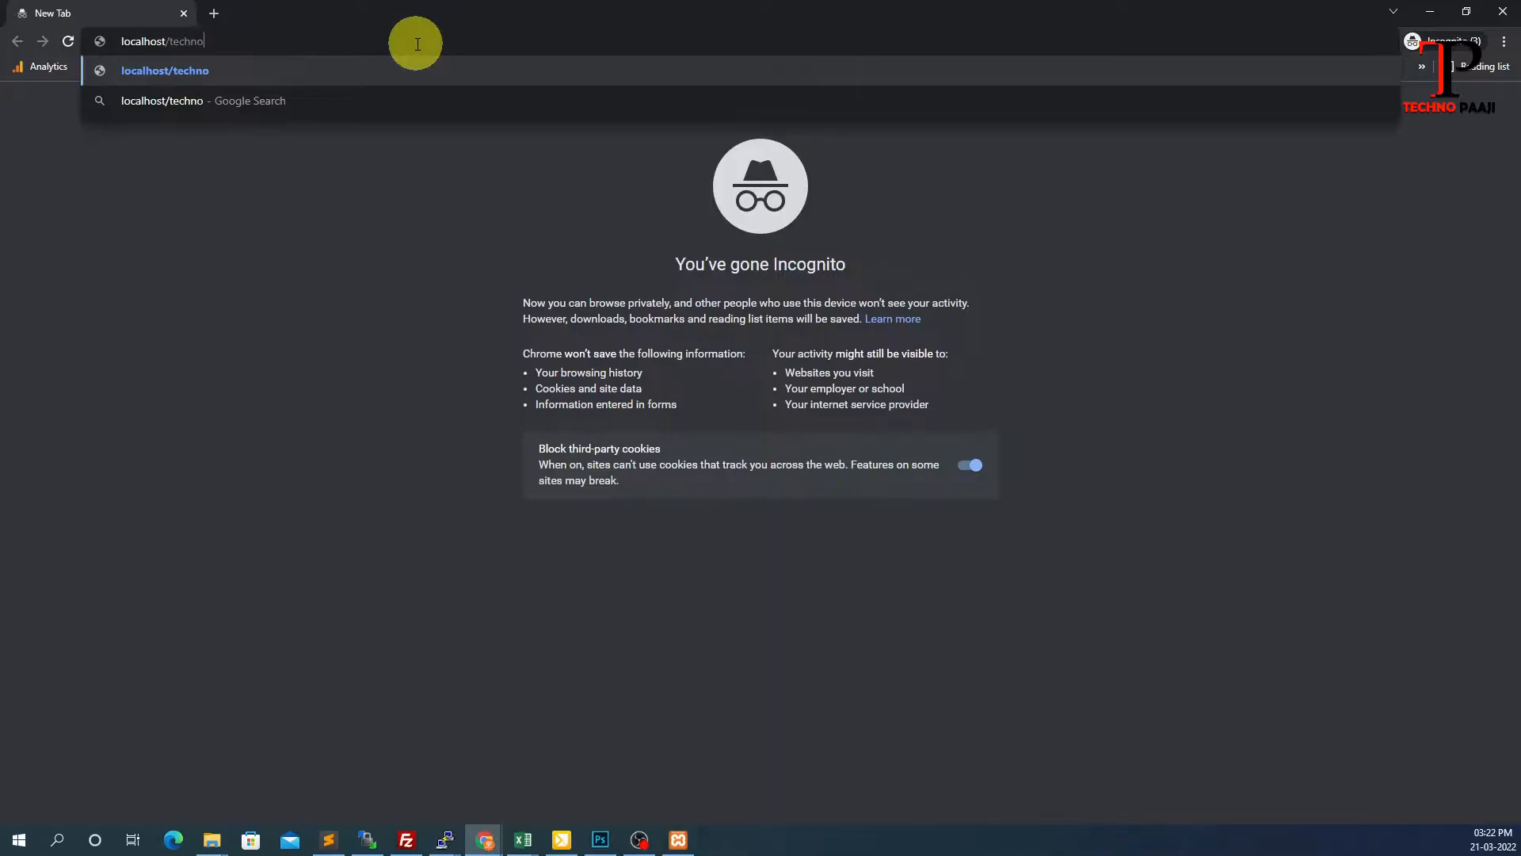
Open the local Techno Paaji site and copy its address
text(ji)
key(Return)
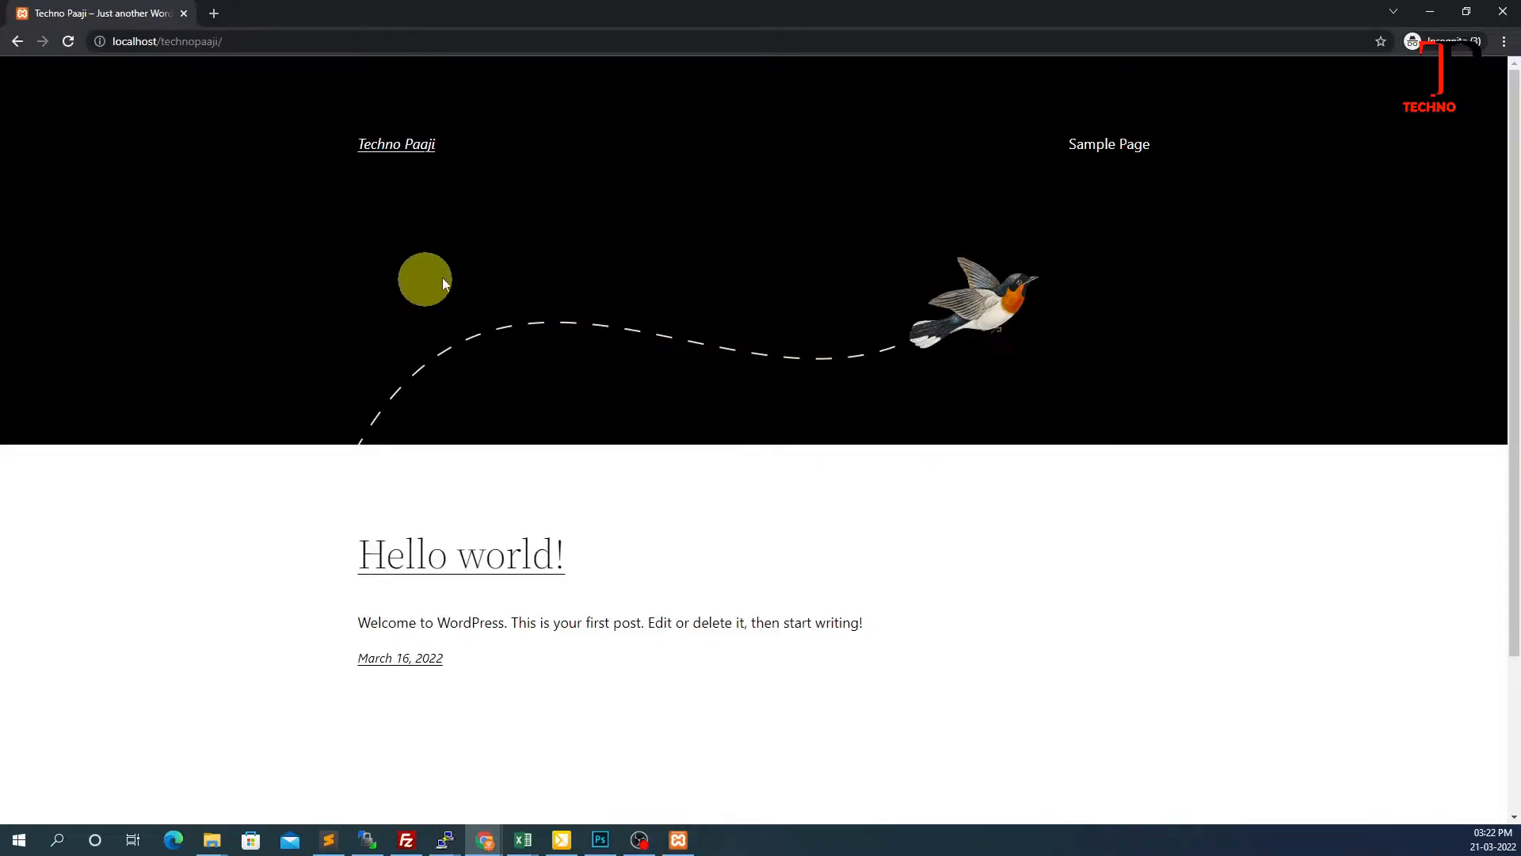
click(223, 41)
right_click(225, 41)
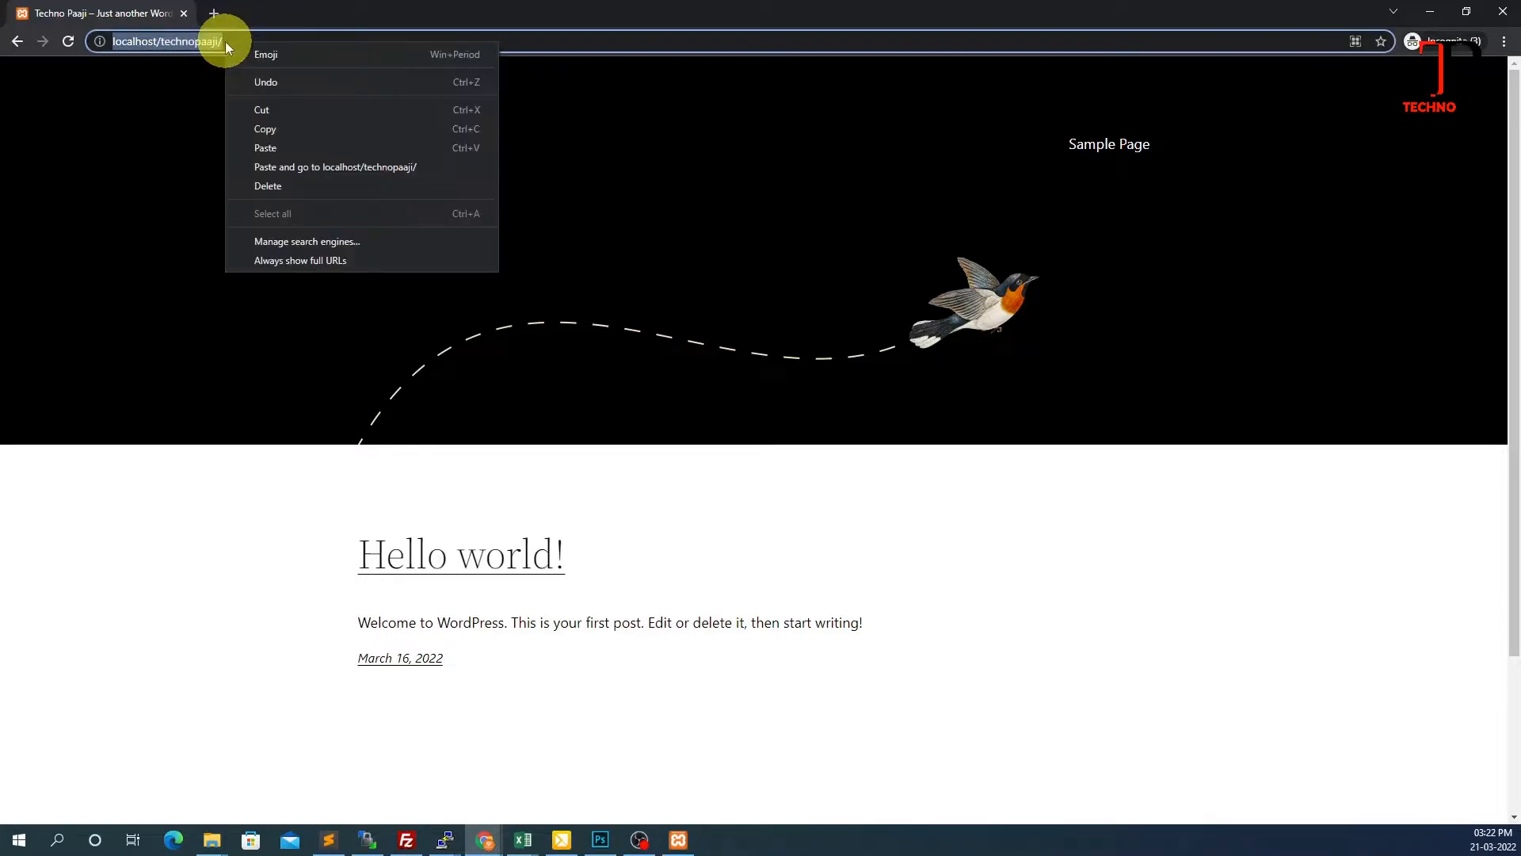
click(277, 129)
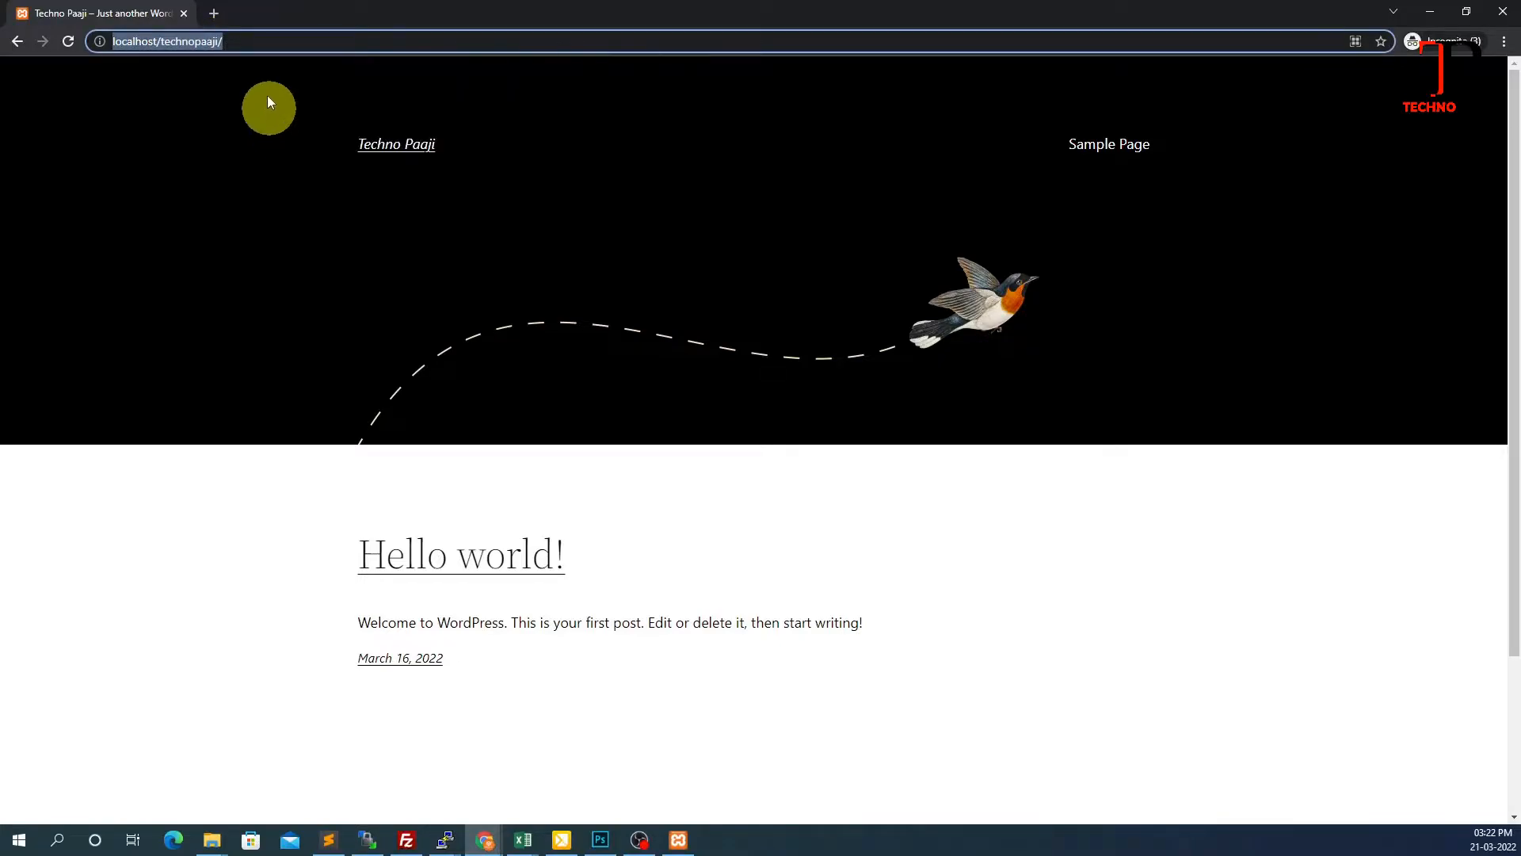
Load the site's wp-admin login page in a new tab and fill in the username
click(216, 13)
right_click(237, 41)
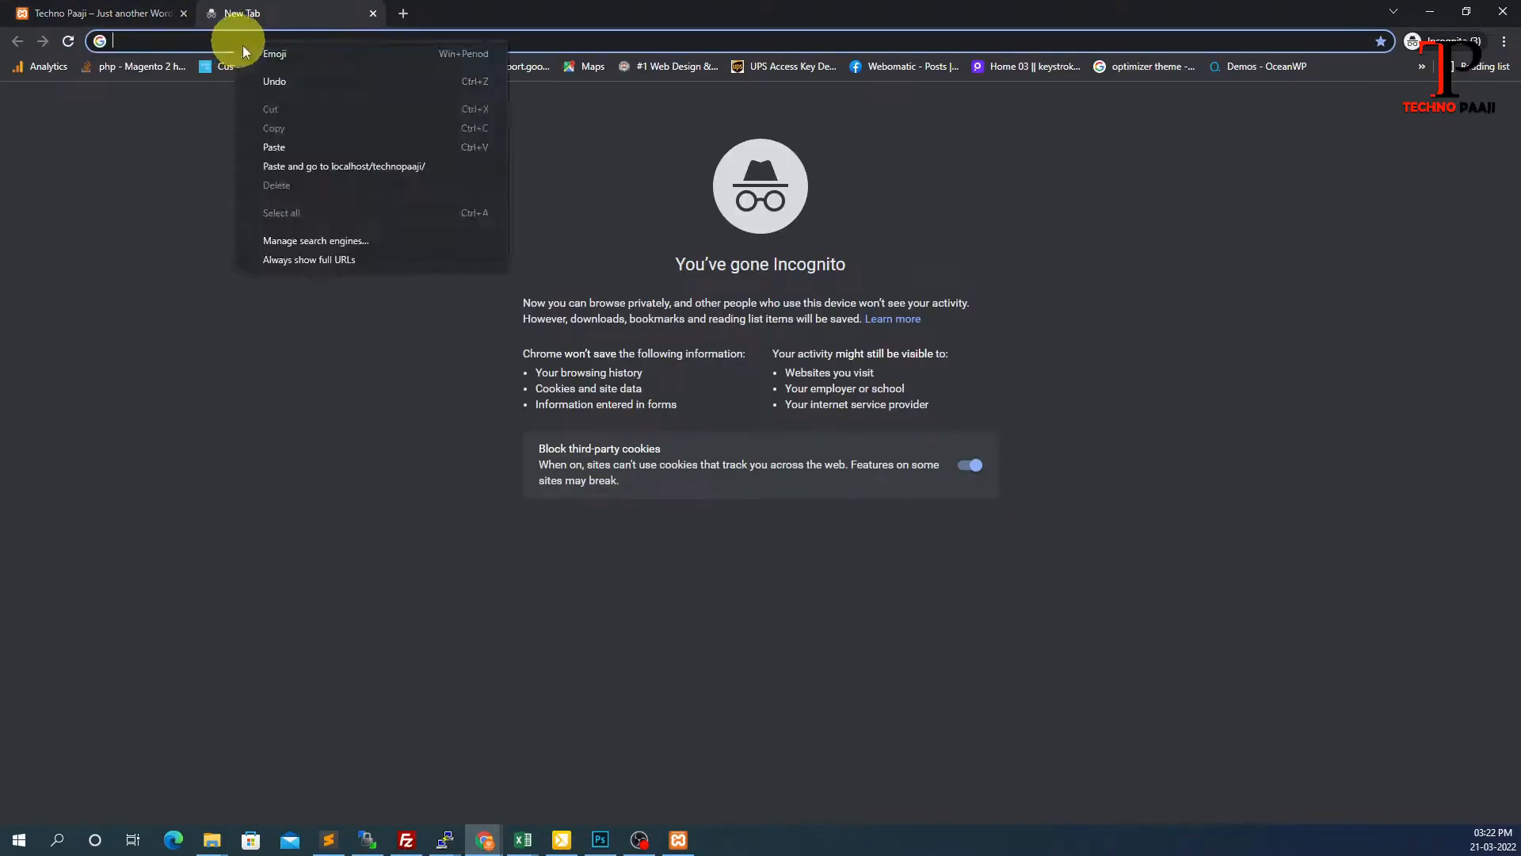
click(288, 147)
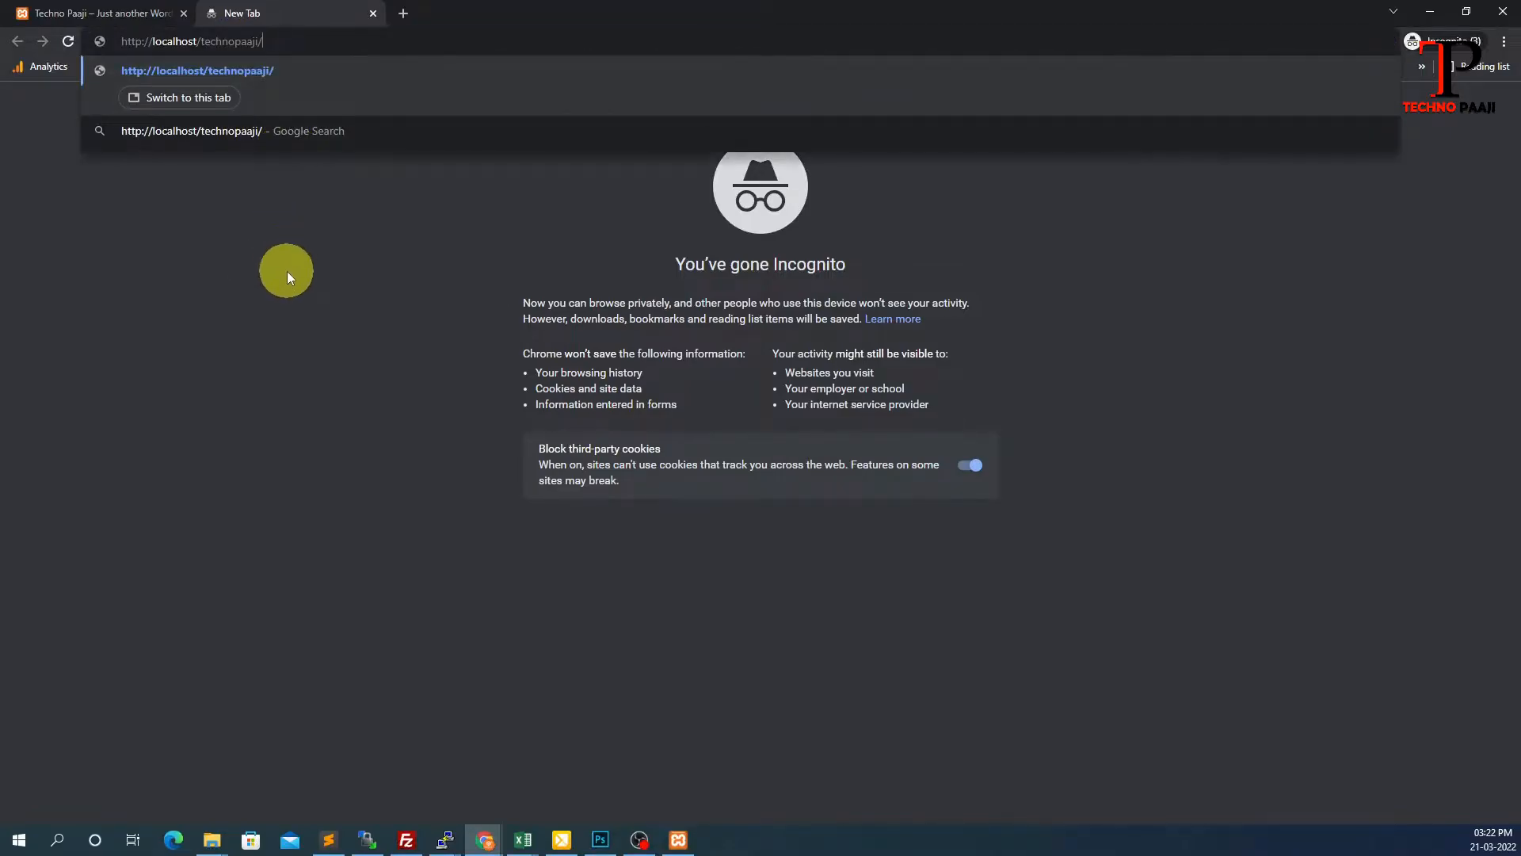
text(wp-admin)
key(Return)
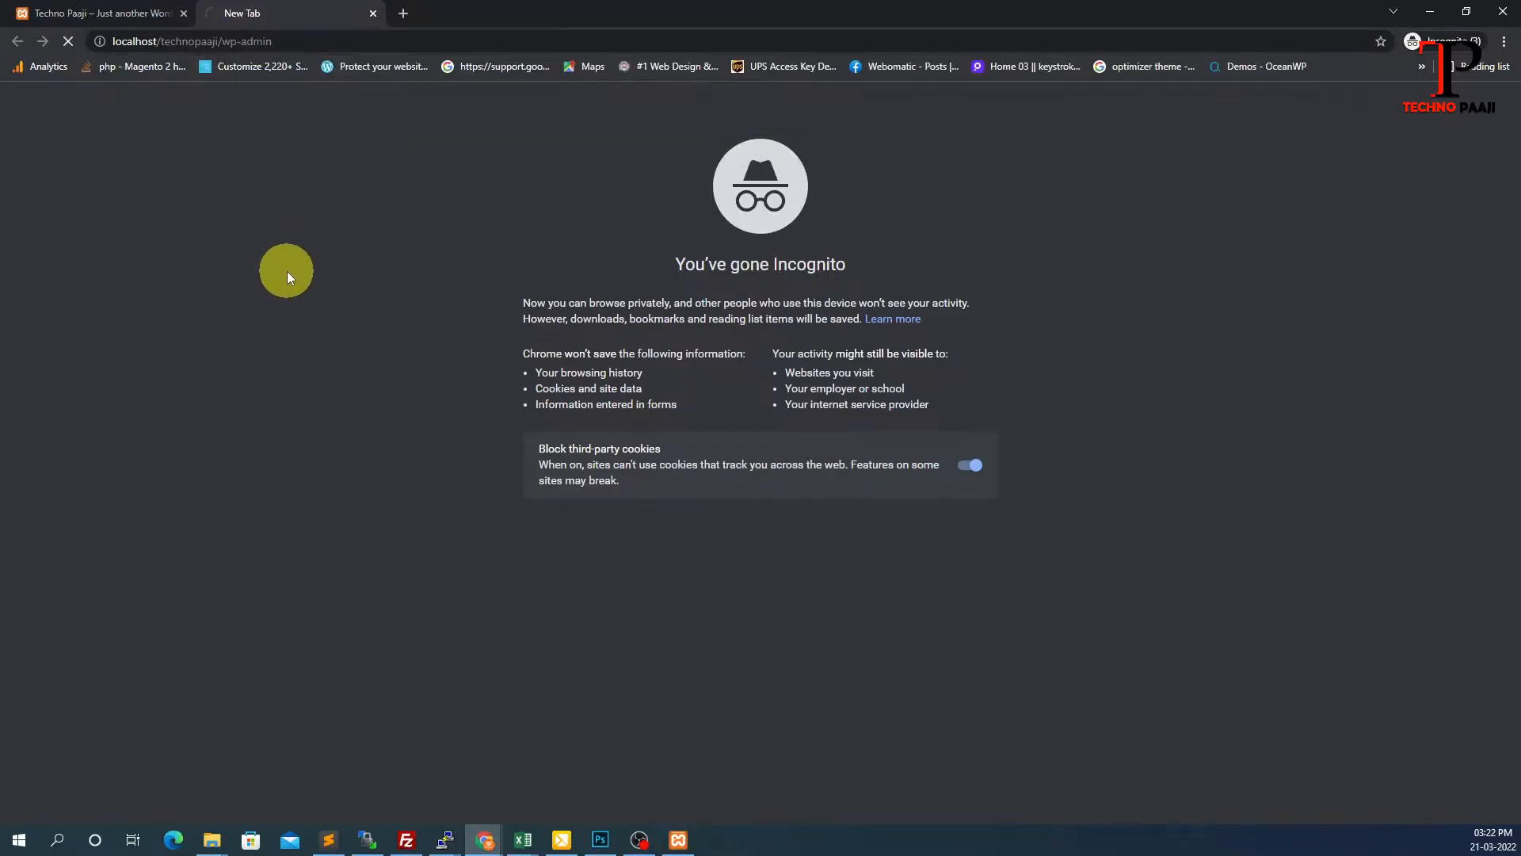
text(admin)
key(Tab)
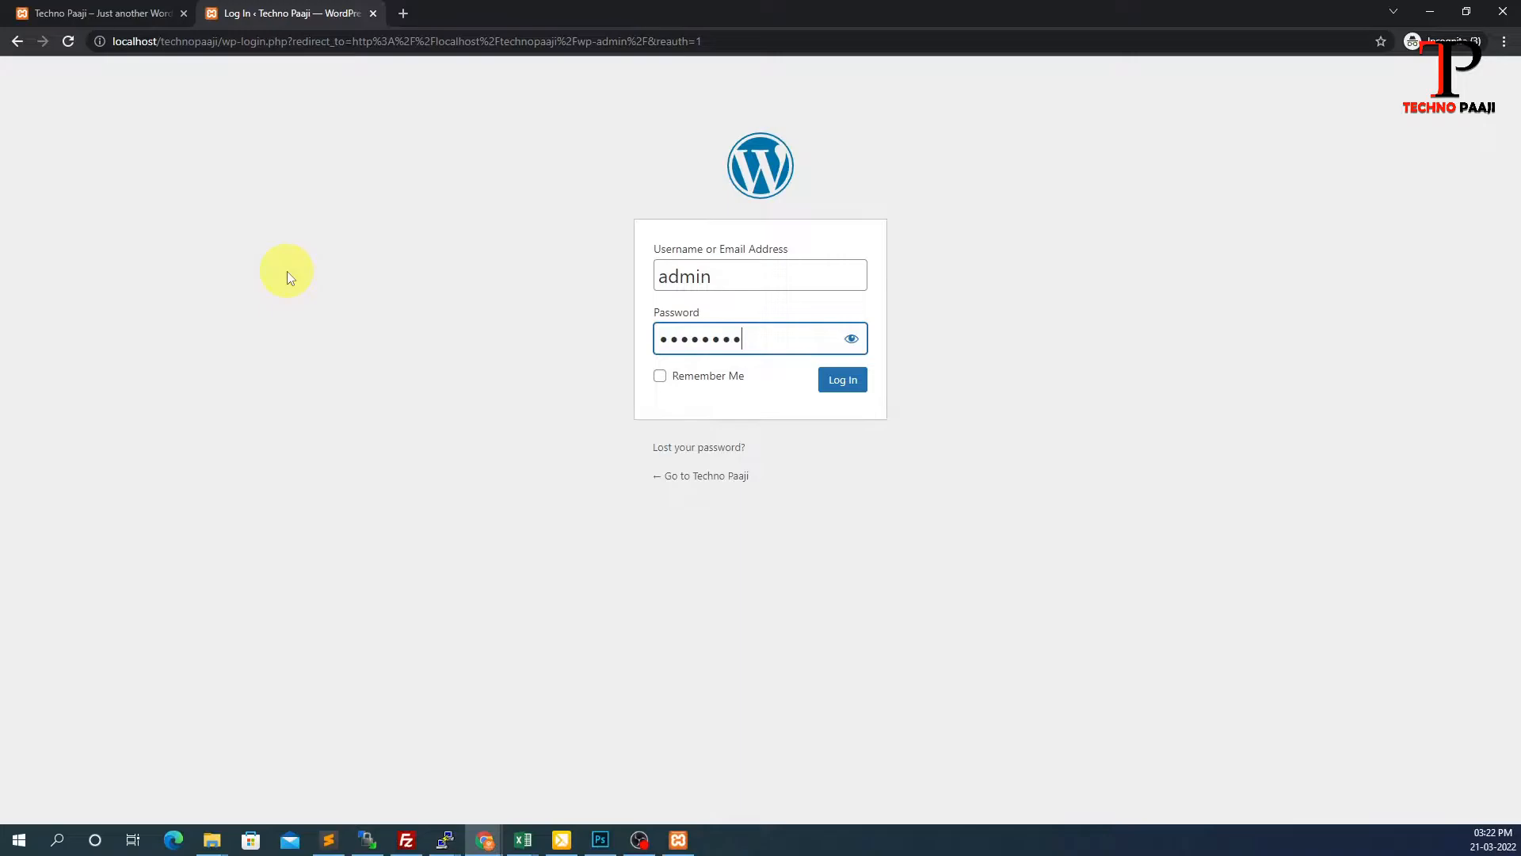
Log in, search the plugin directory for 'fastest cache', then install and activate WP Fastest Cache
click(840, 382)
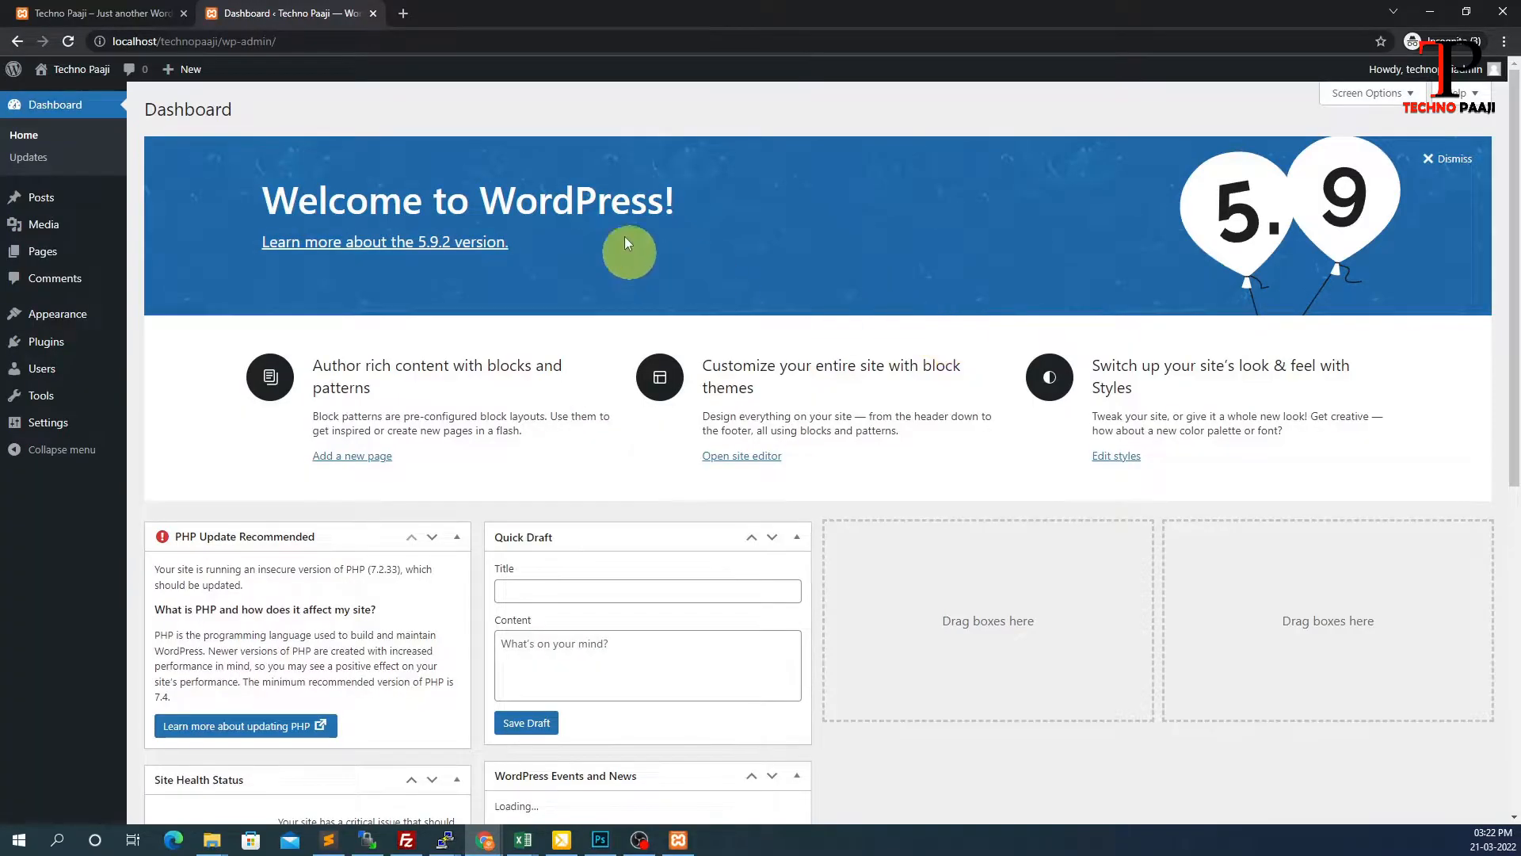
mouse_move(82, 337)
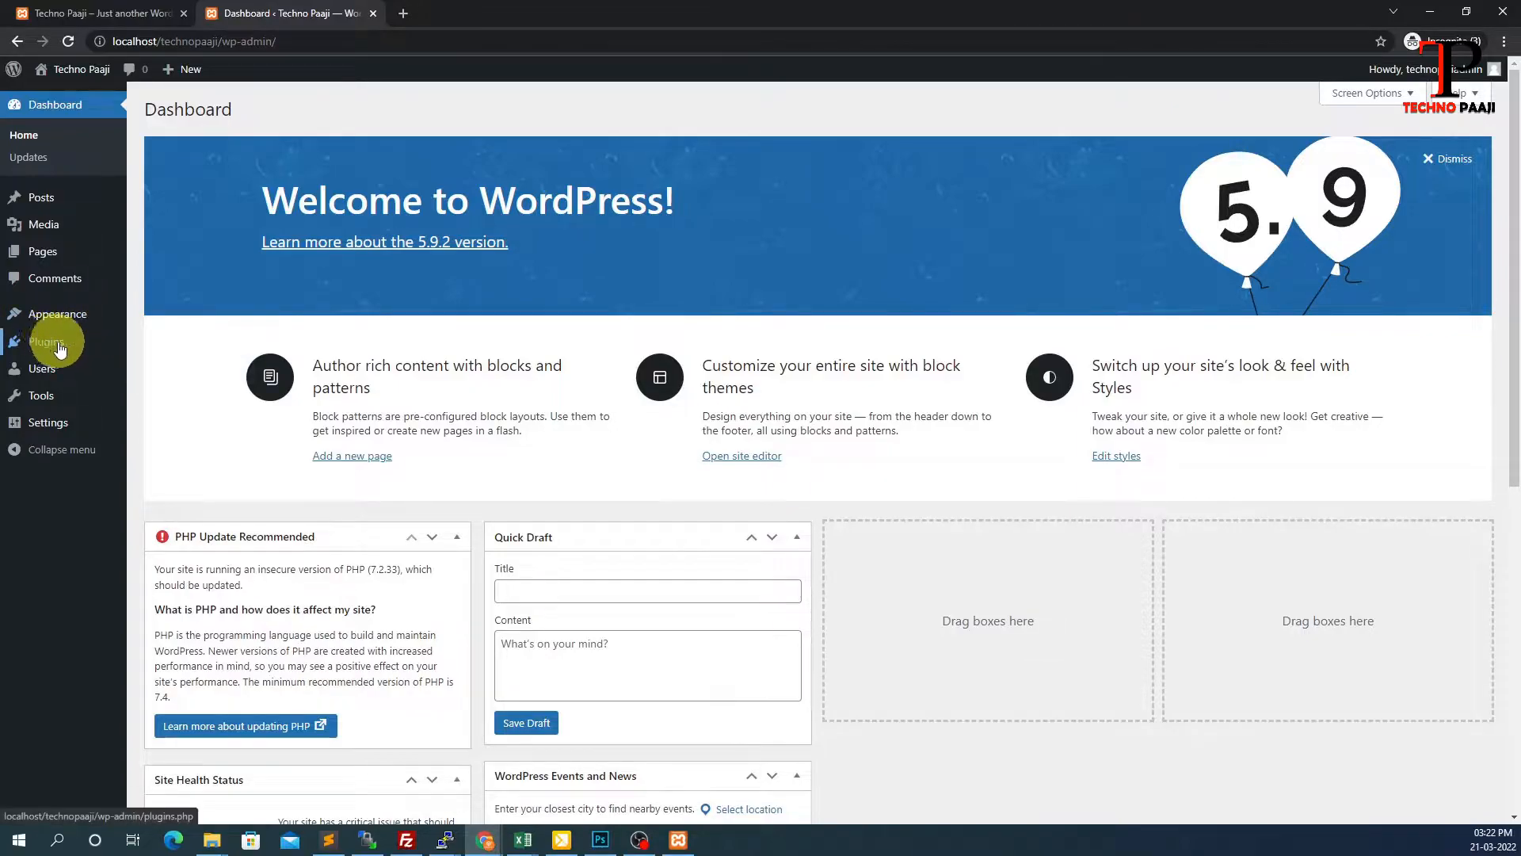
click(49, 345)
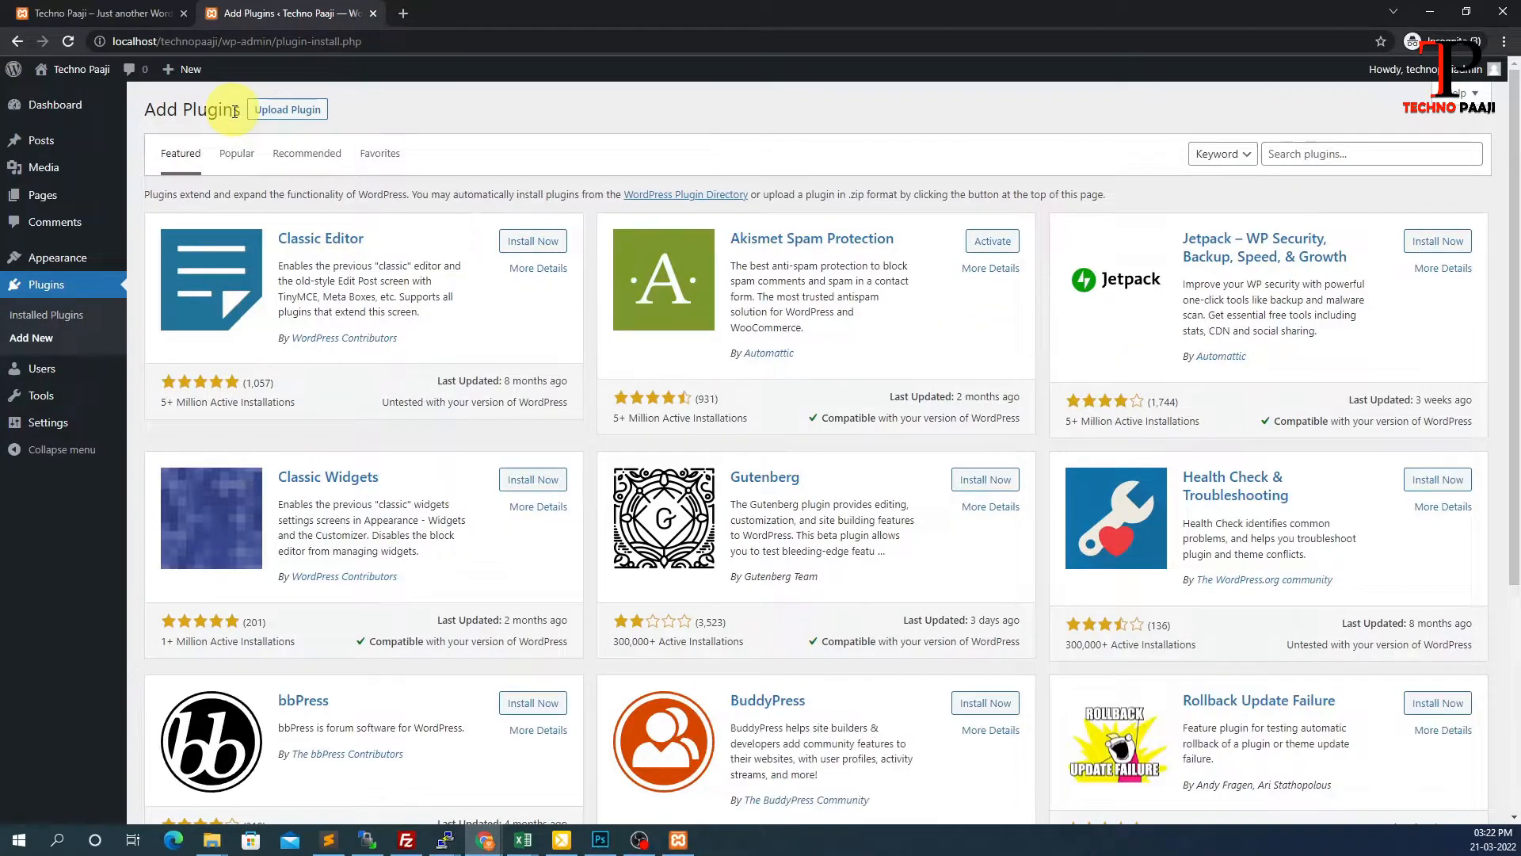
click(1291, 156)
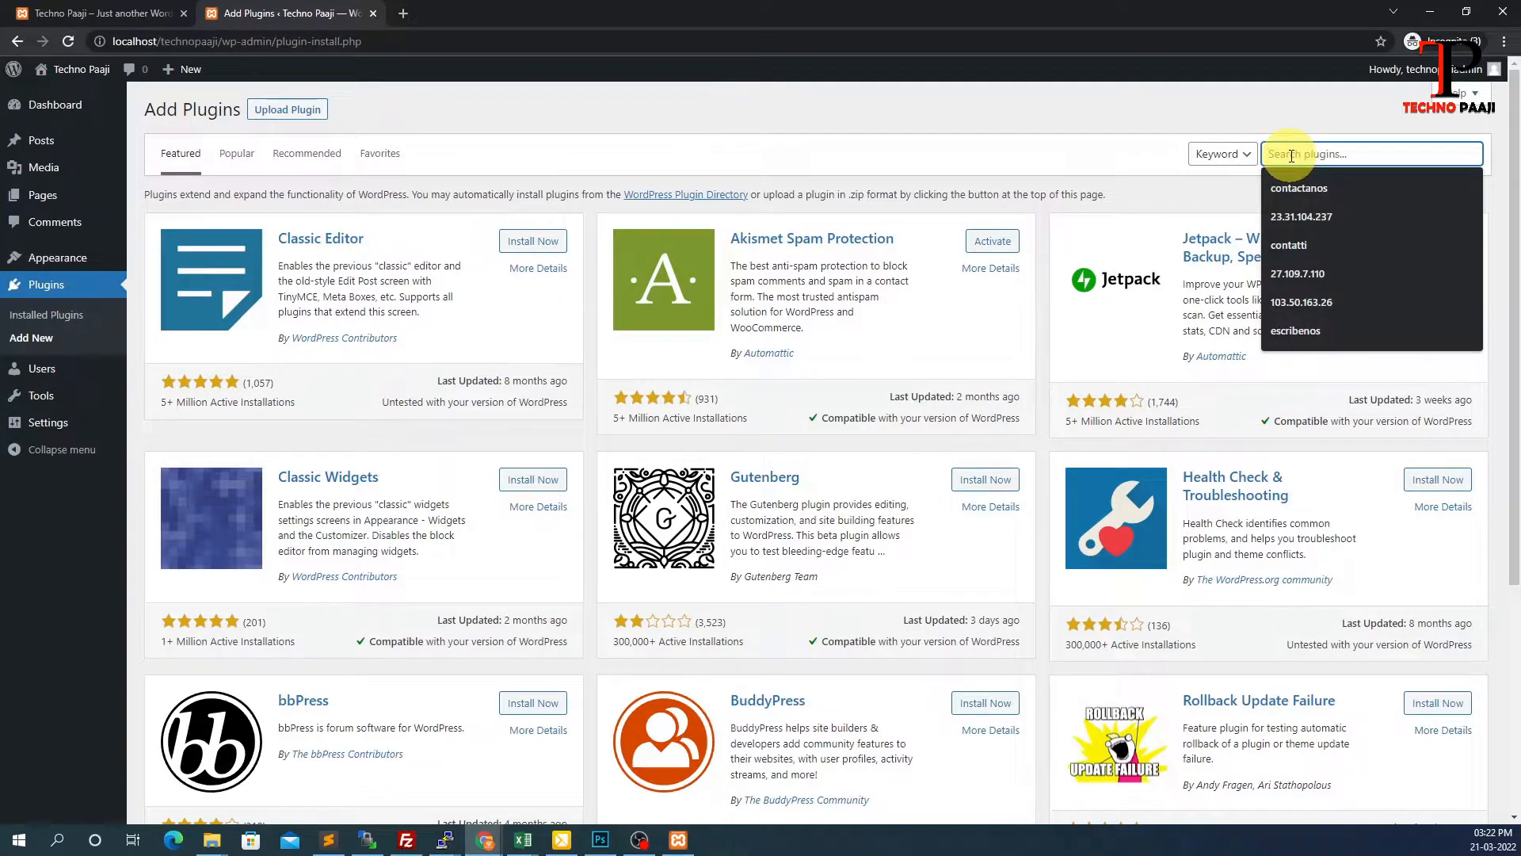
text(fastest cache)
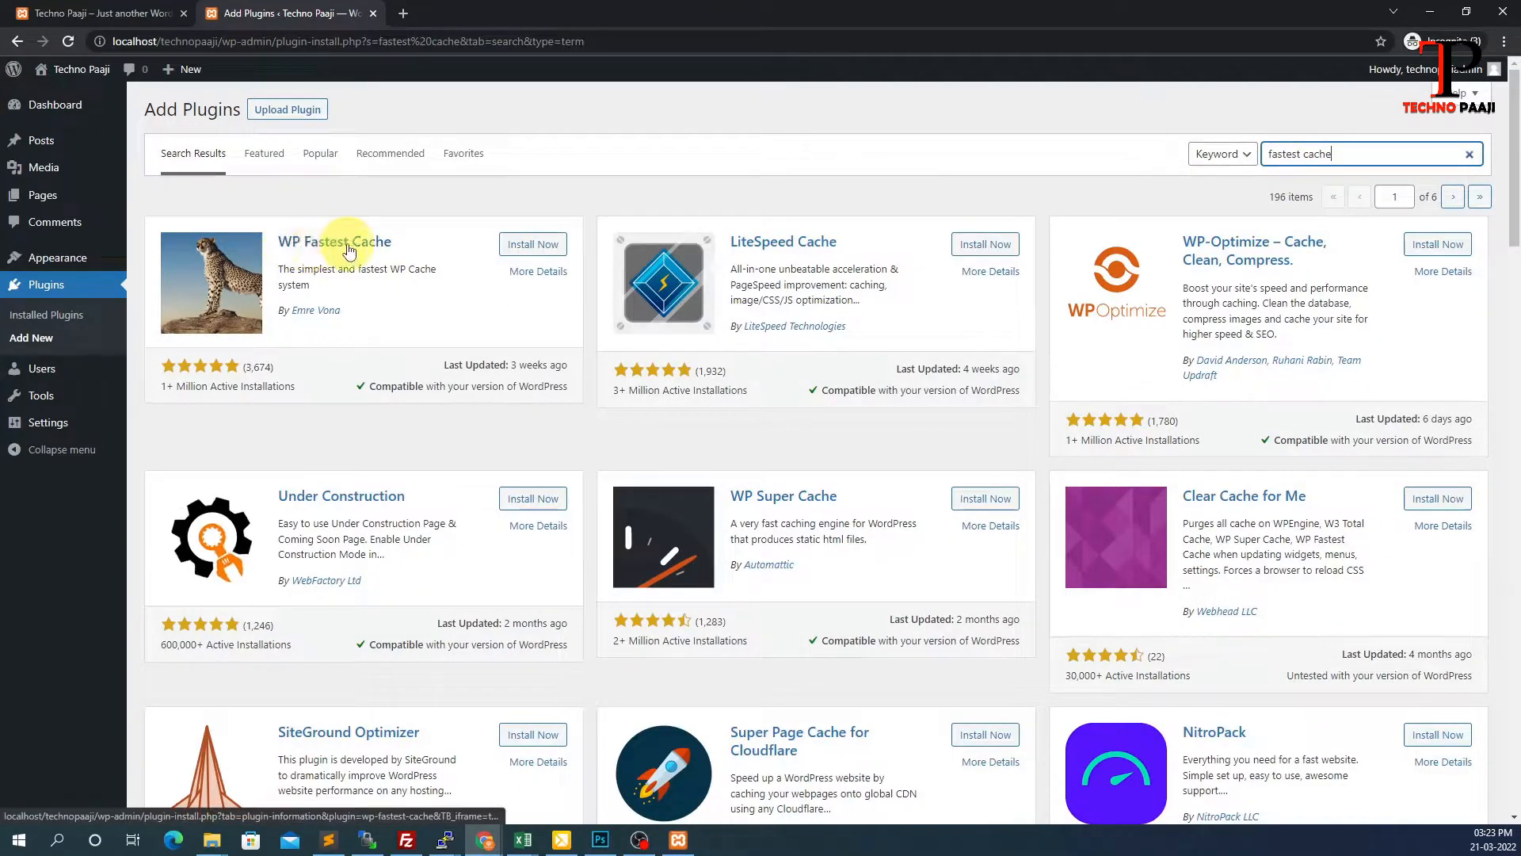
click(516, 247)
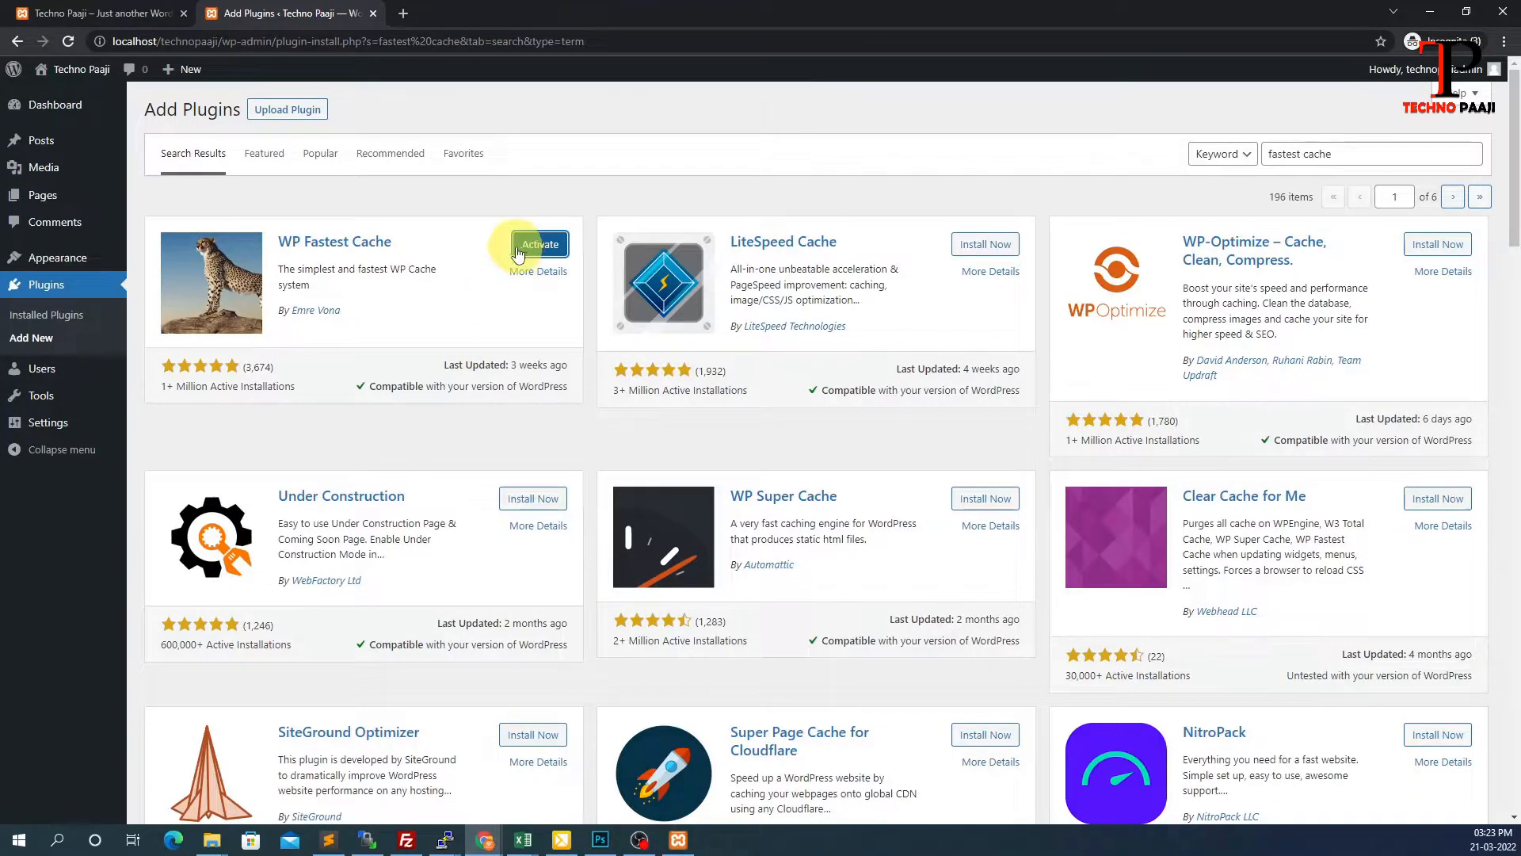
click(38, 316)
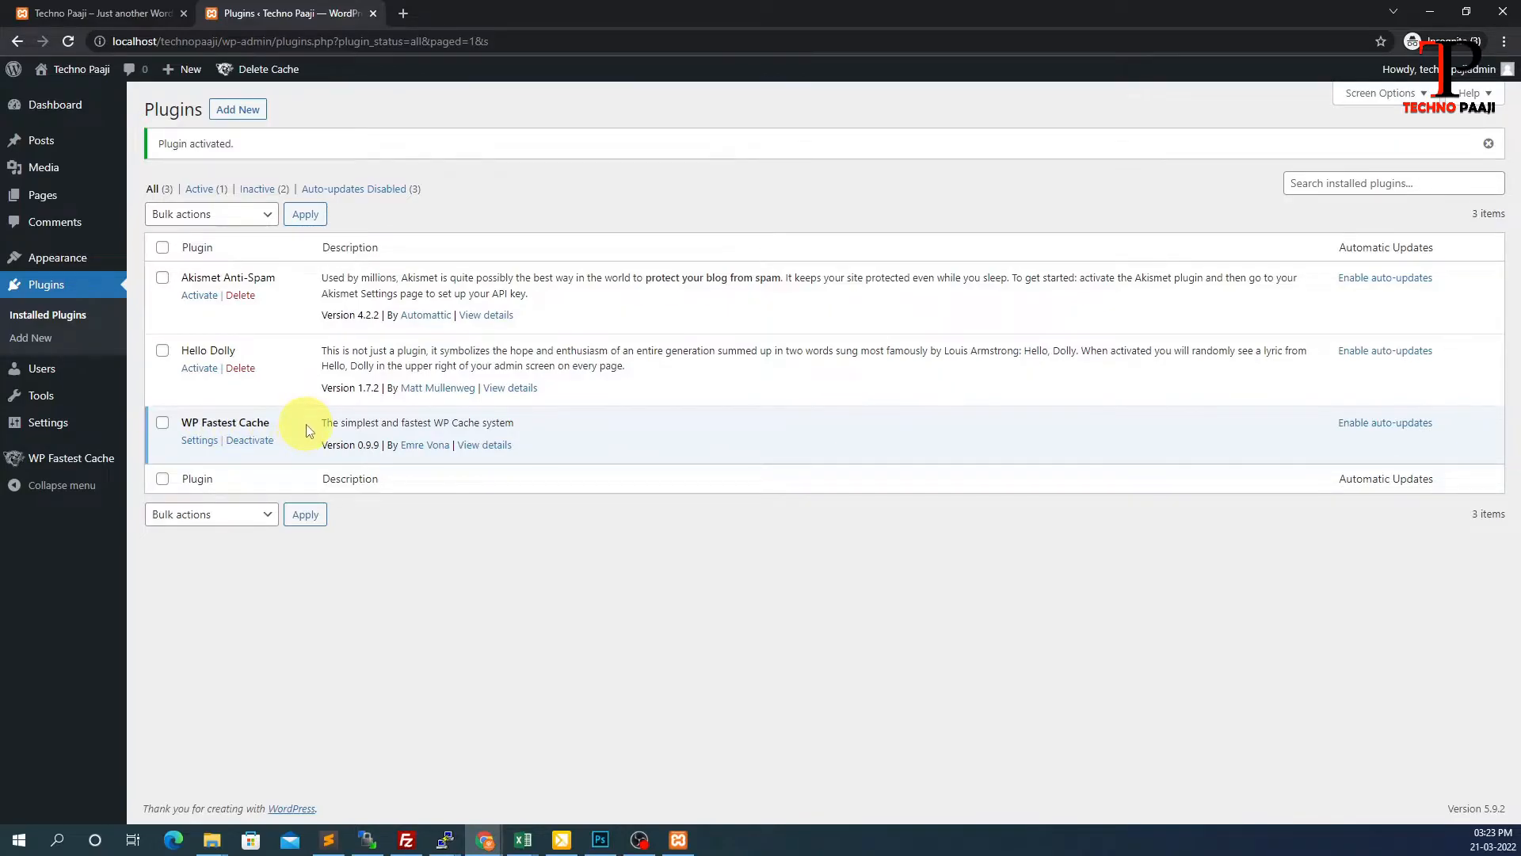
Deactivate and delete WP Fastest Cache, then reload the Plugins list
click(250, 440)
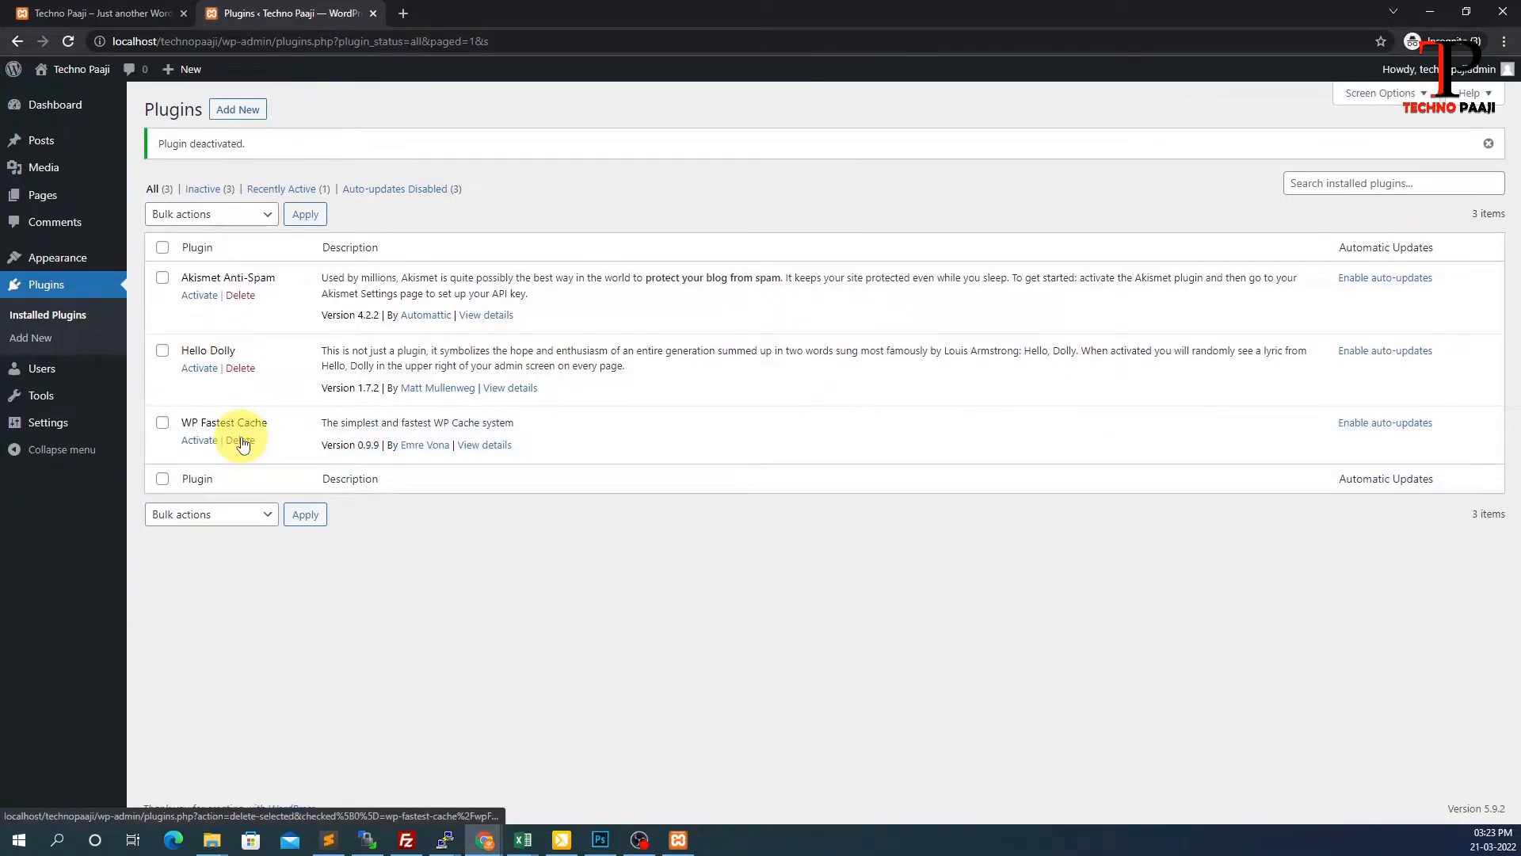
click(241, 440)
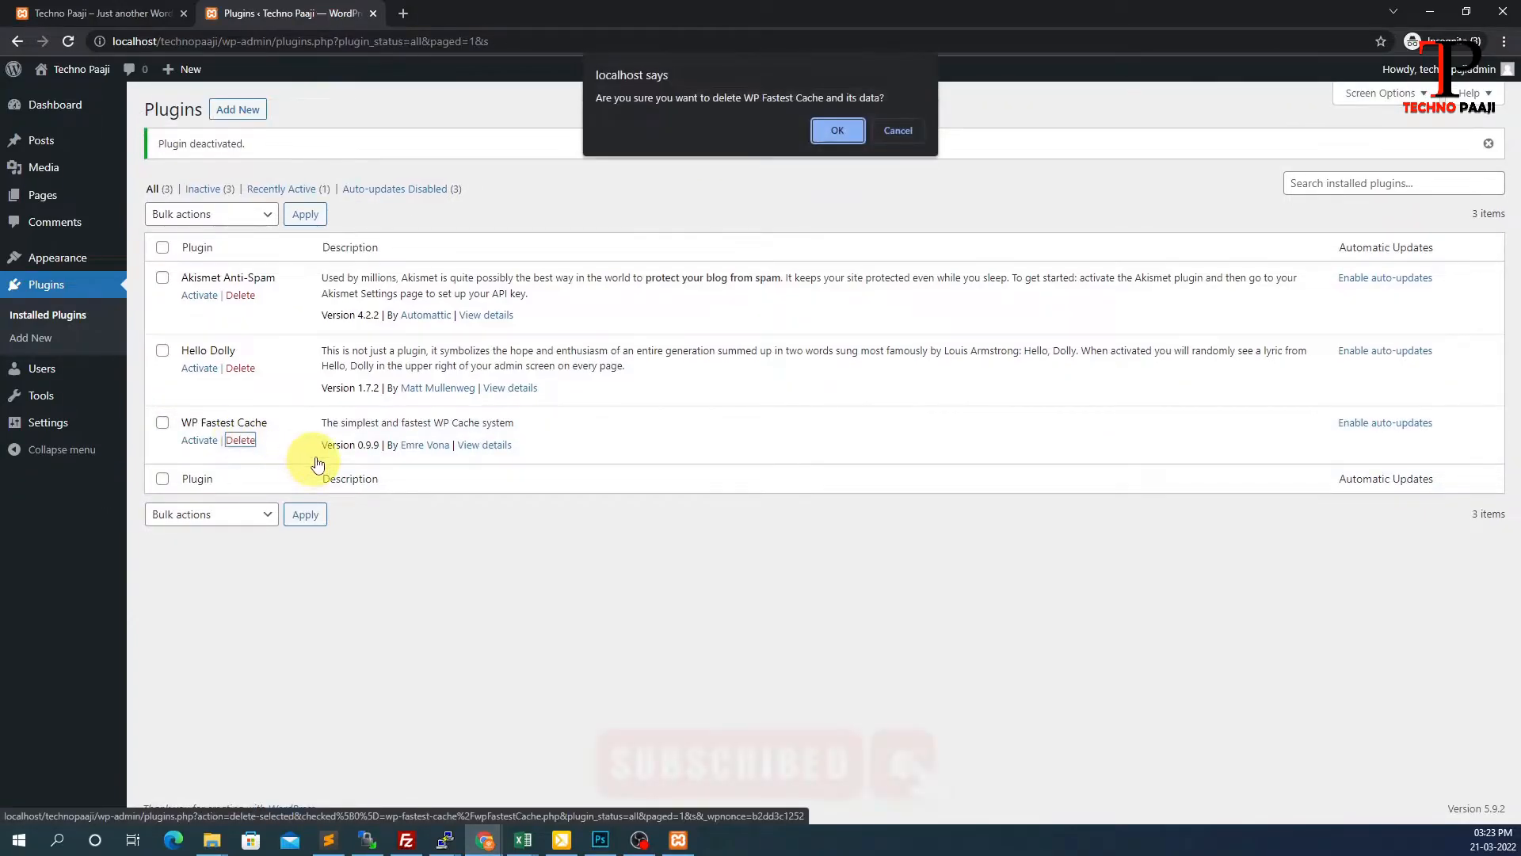
click(839, 131)
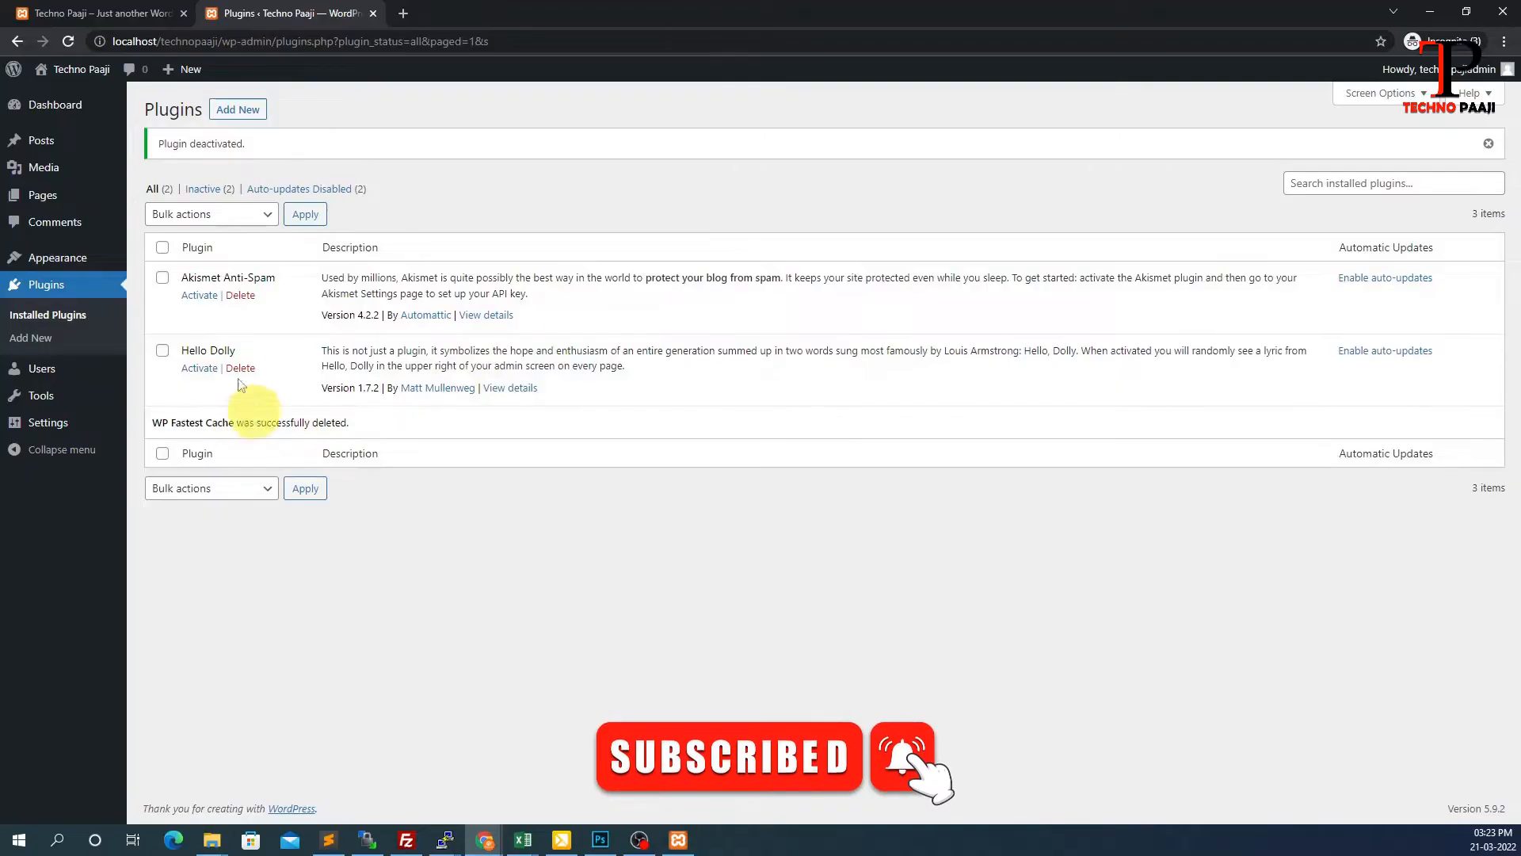
click(68, 41)
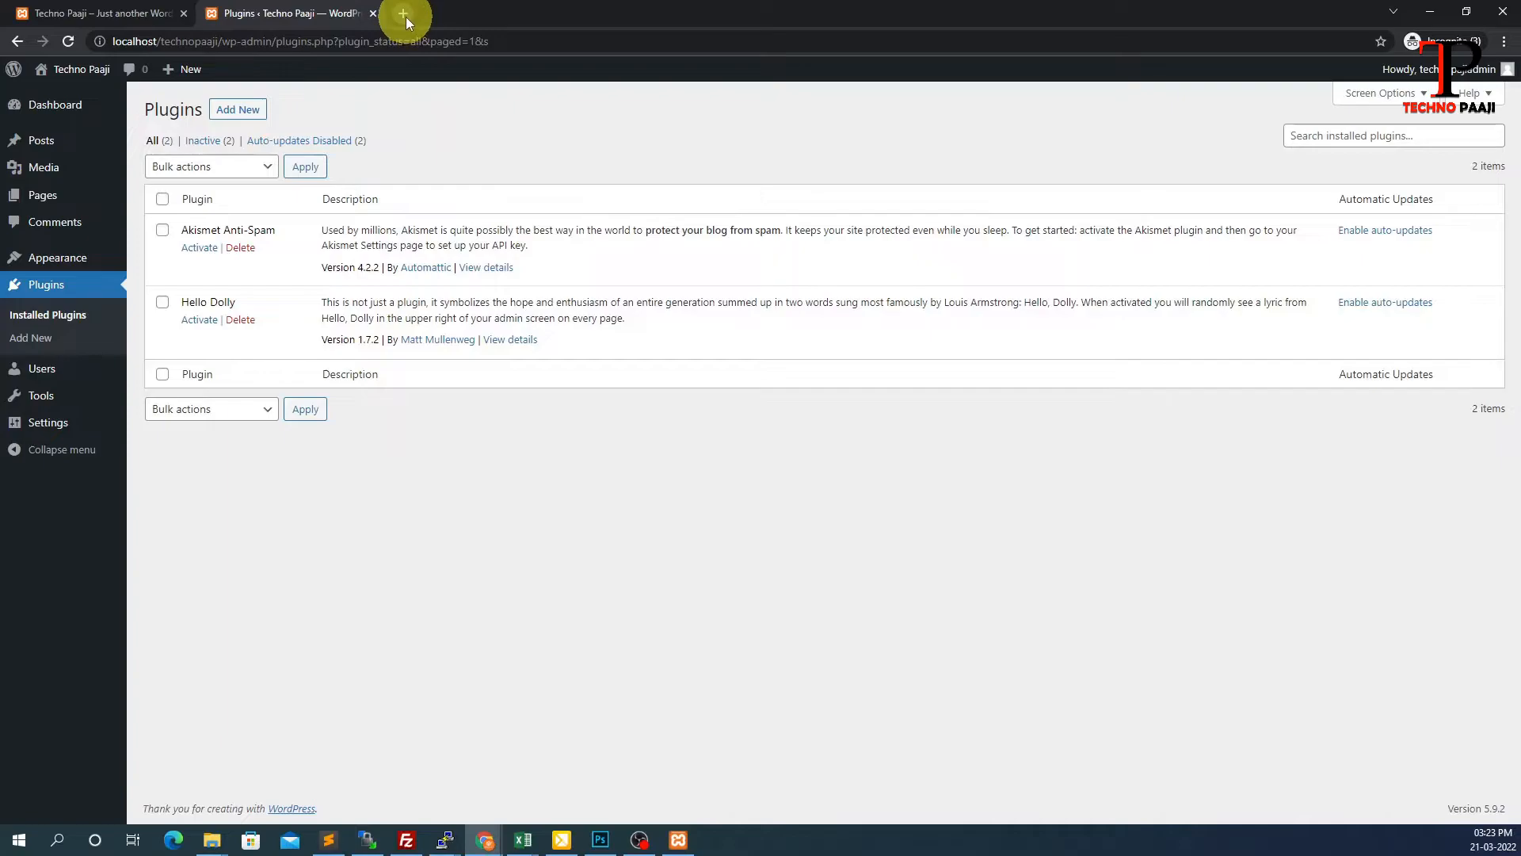
Search Google in a new tab for 'wordpress plugin download fastest cache'
click(403, 15)
text(wordpress)
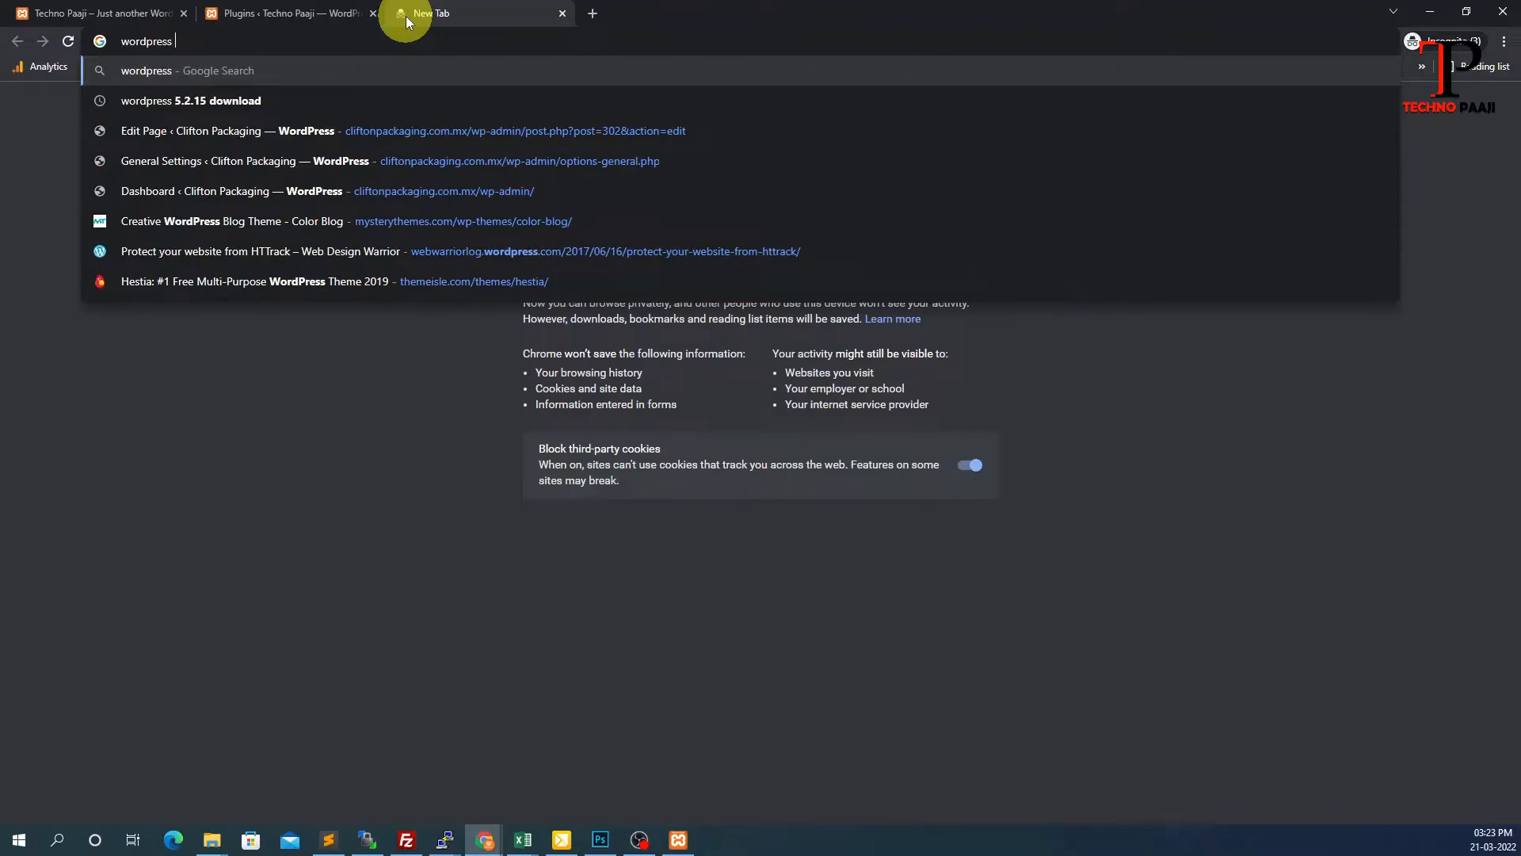
text( plug)
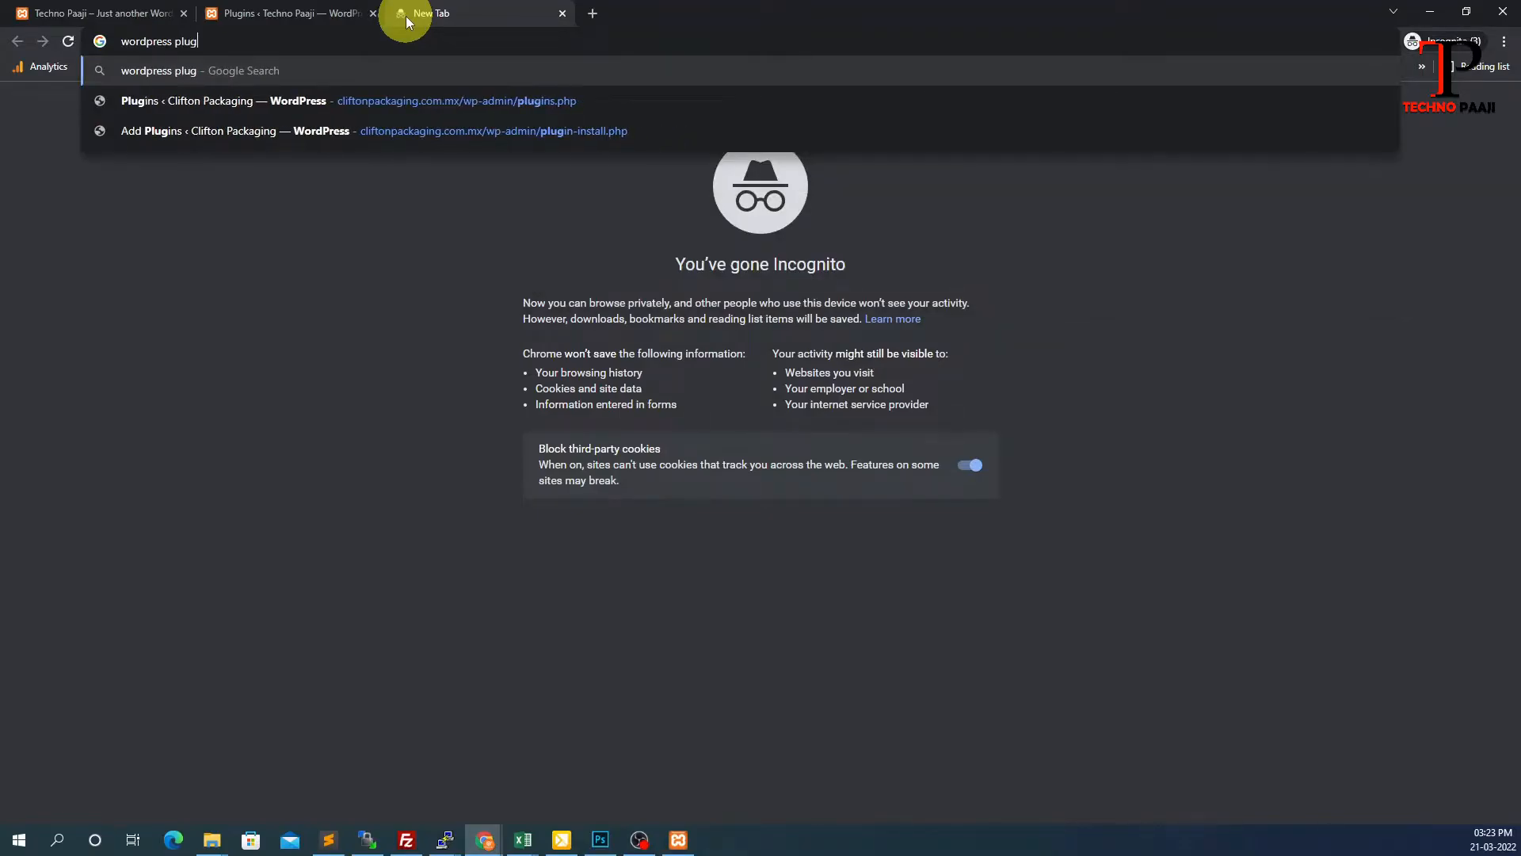
text(in downloa)
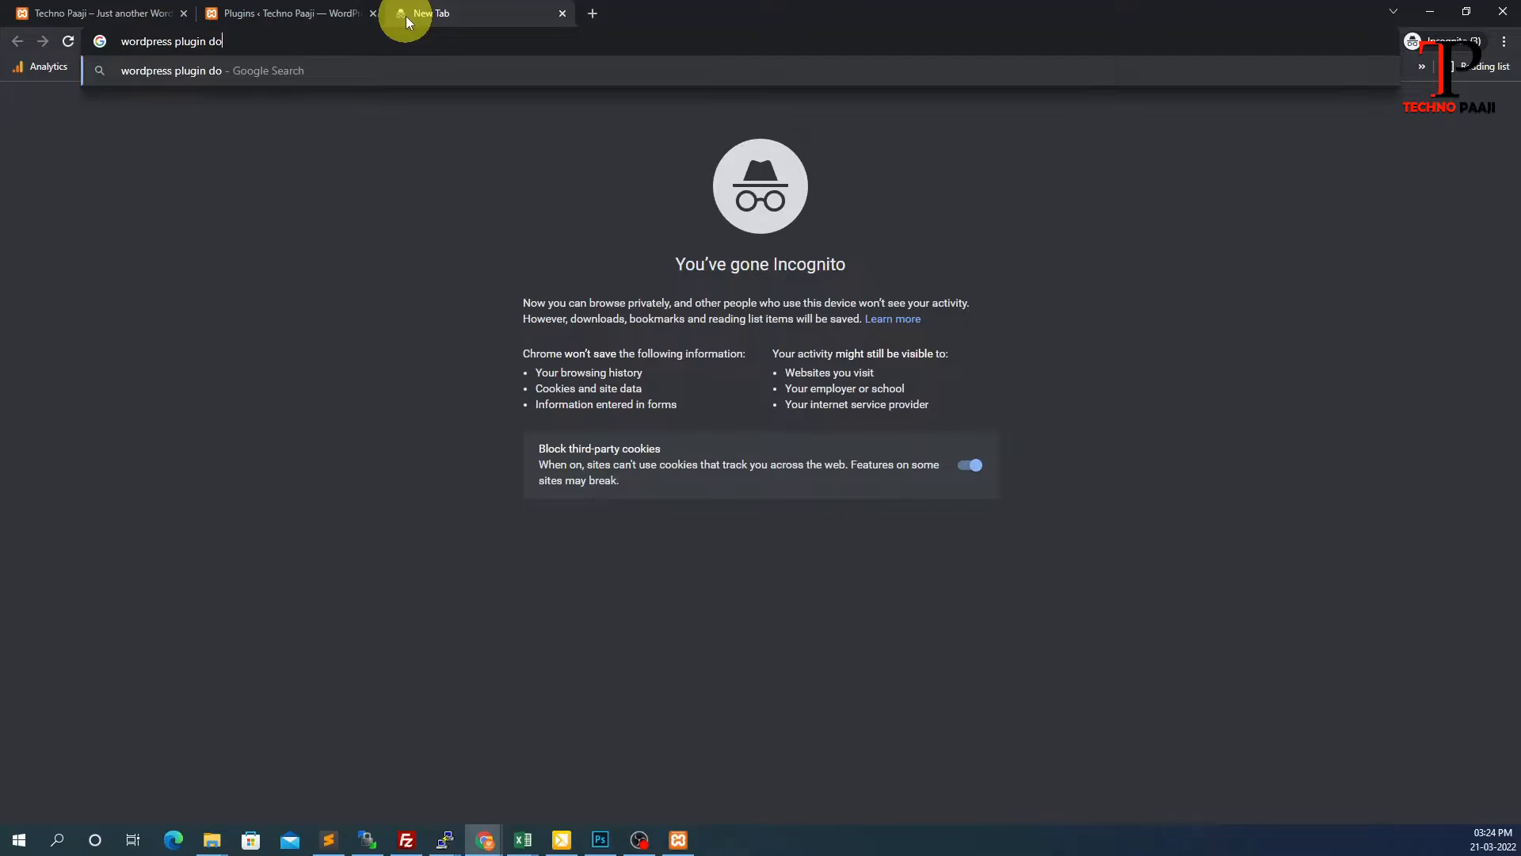
text(d fastest cache)
key(Return)
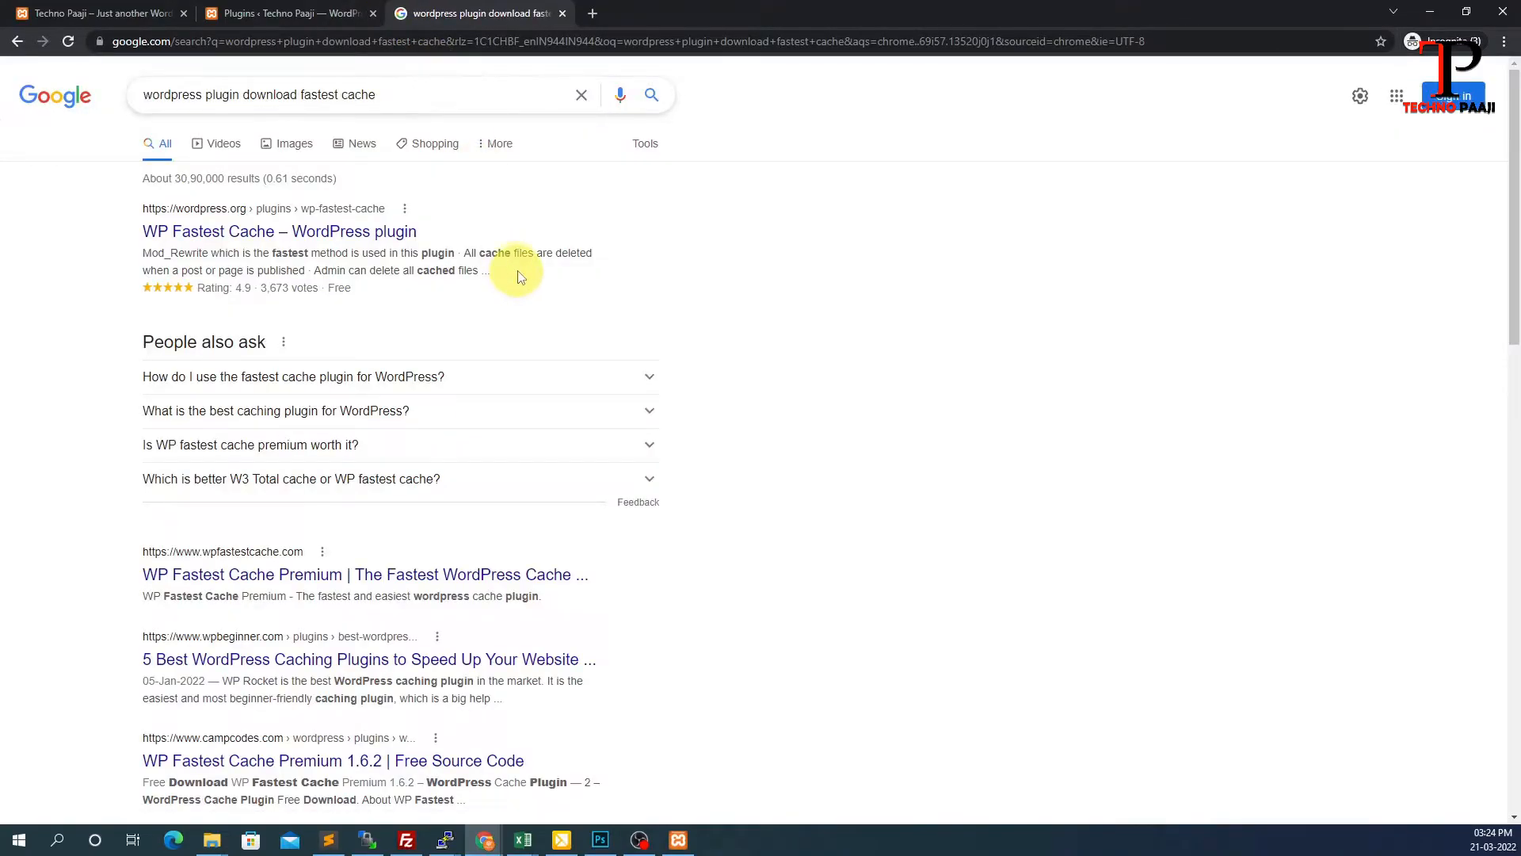
Download wp-fastest-cache.0.9.9.zip from its WordPress.org page and show it in the Downloads folder
click(240, 229)
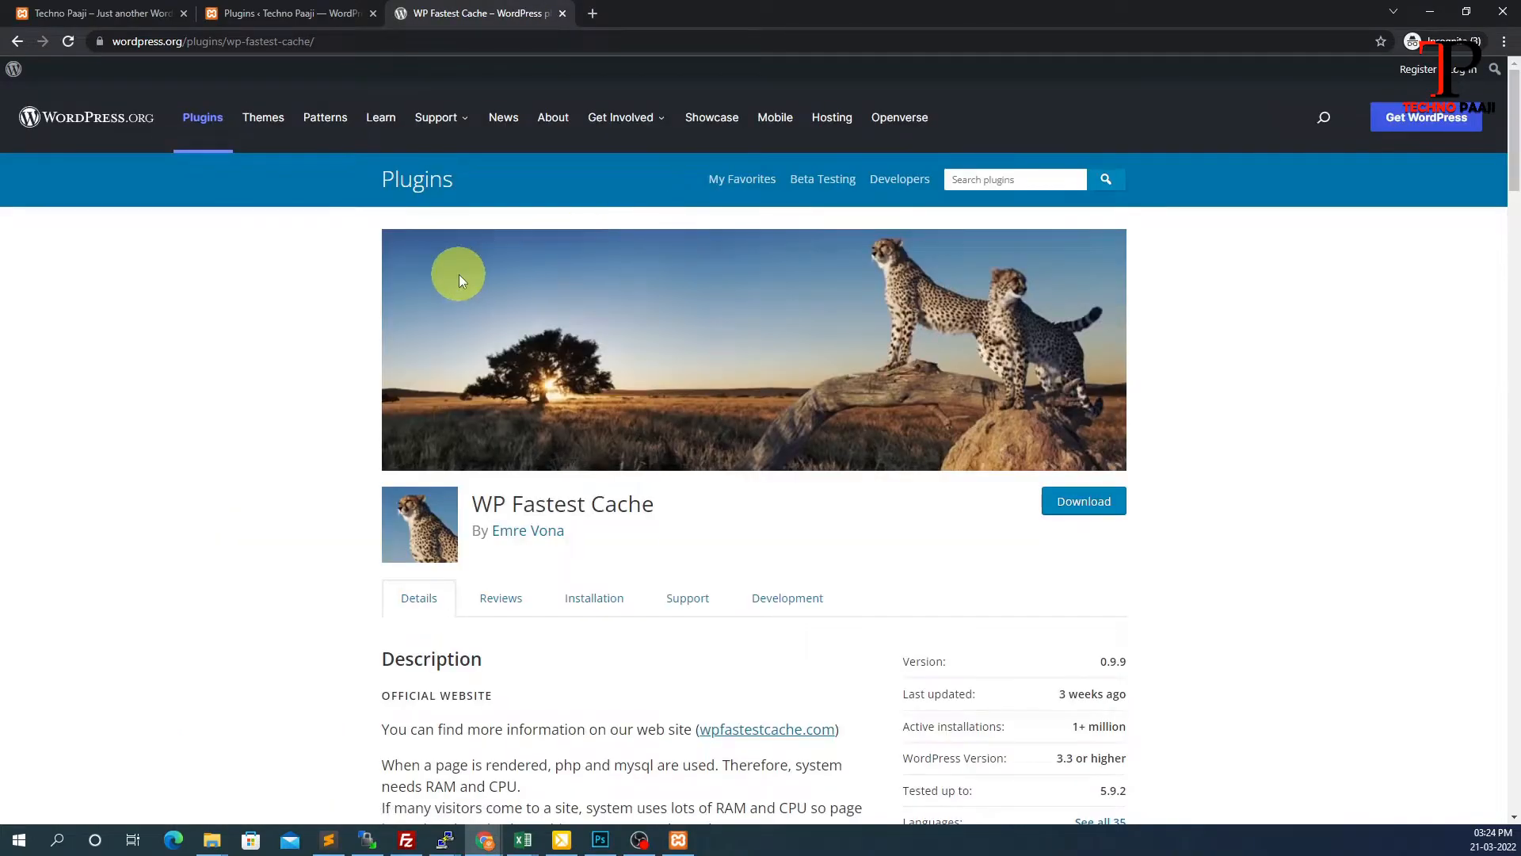
scroll(879, 328, down, 5)
scroll(907, 334, up, 5)
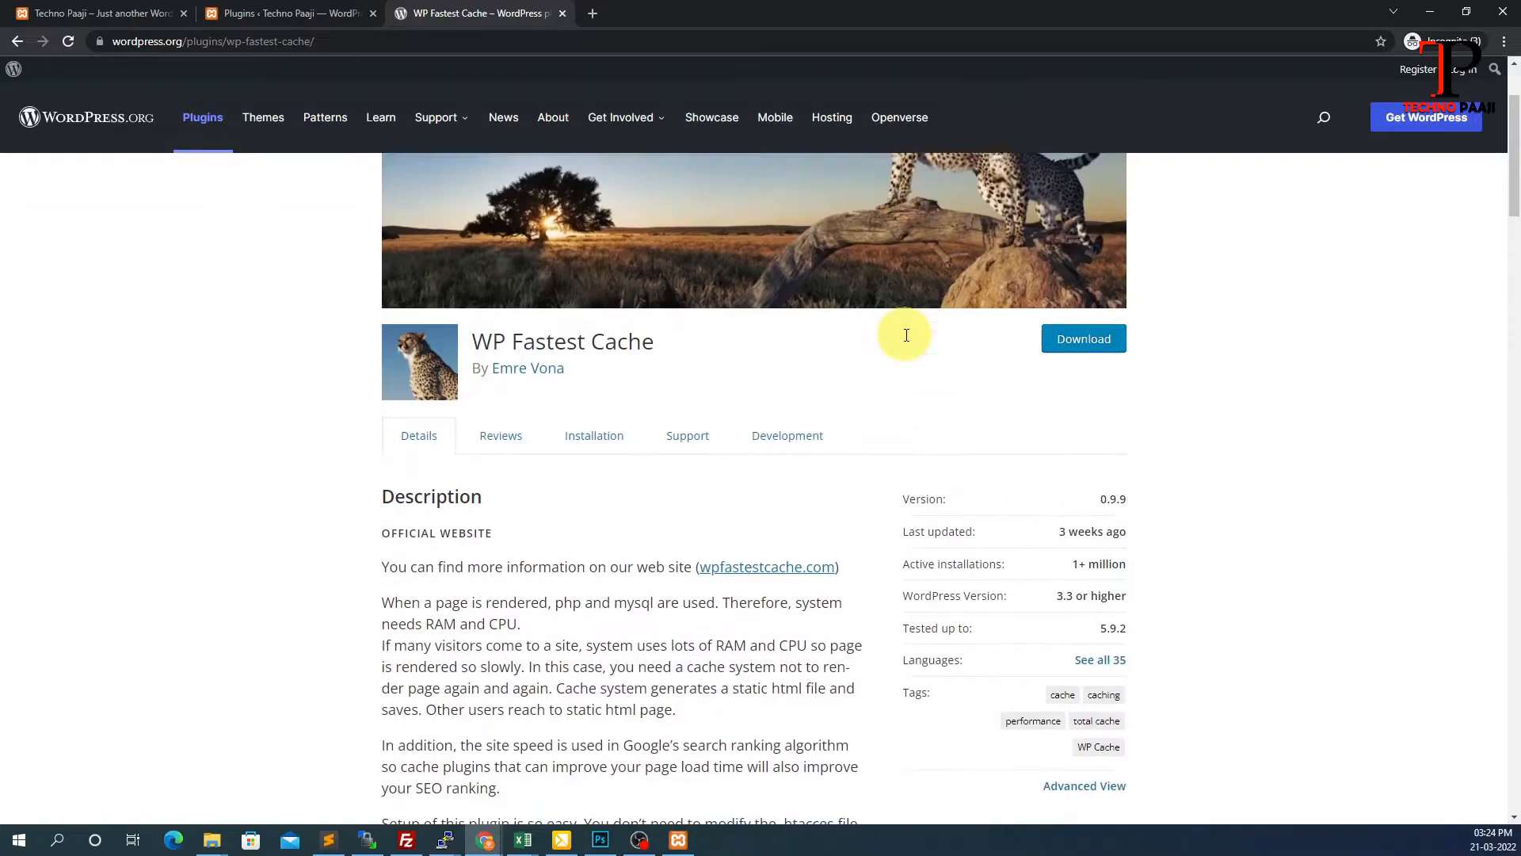
click(1074, 507)
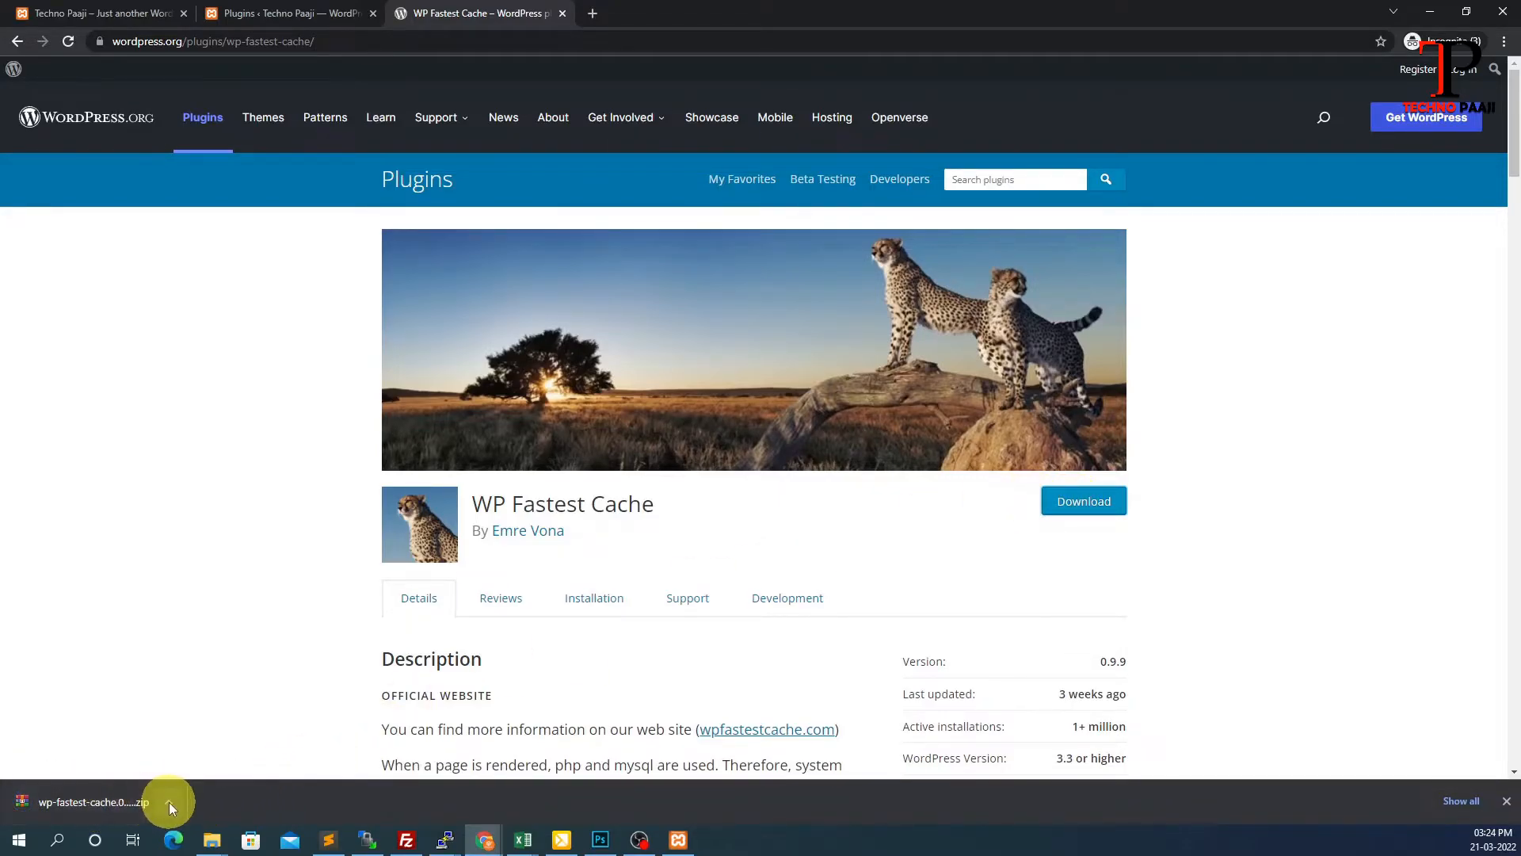
click(169, 802)
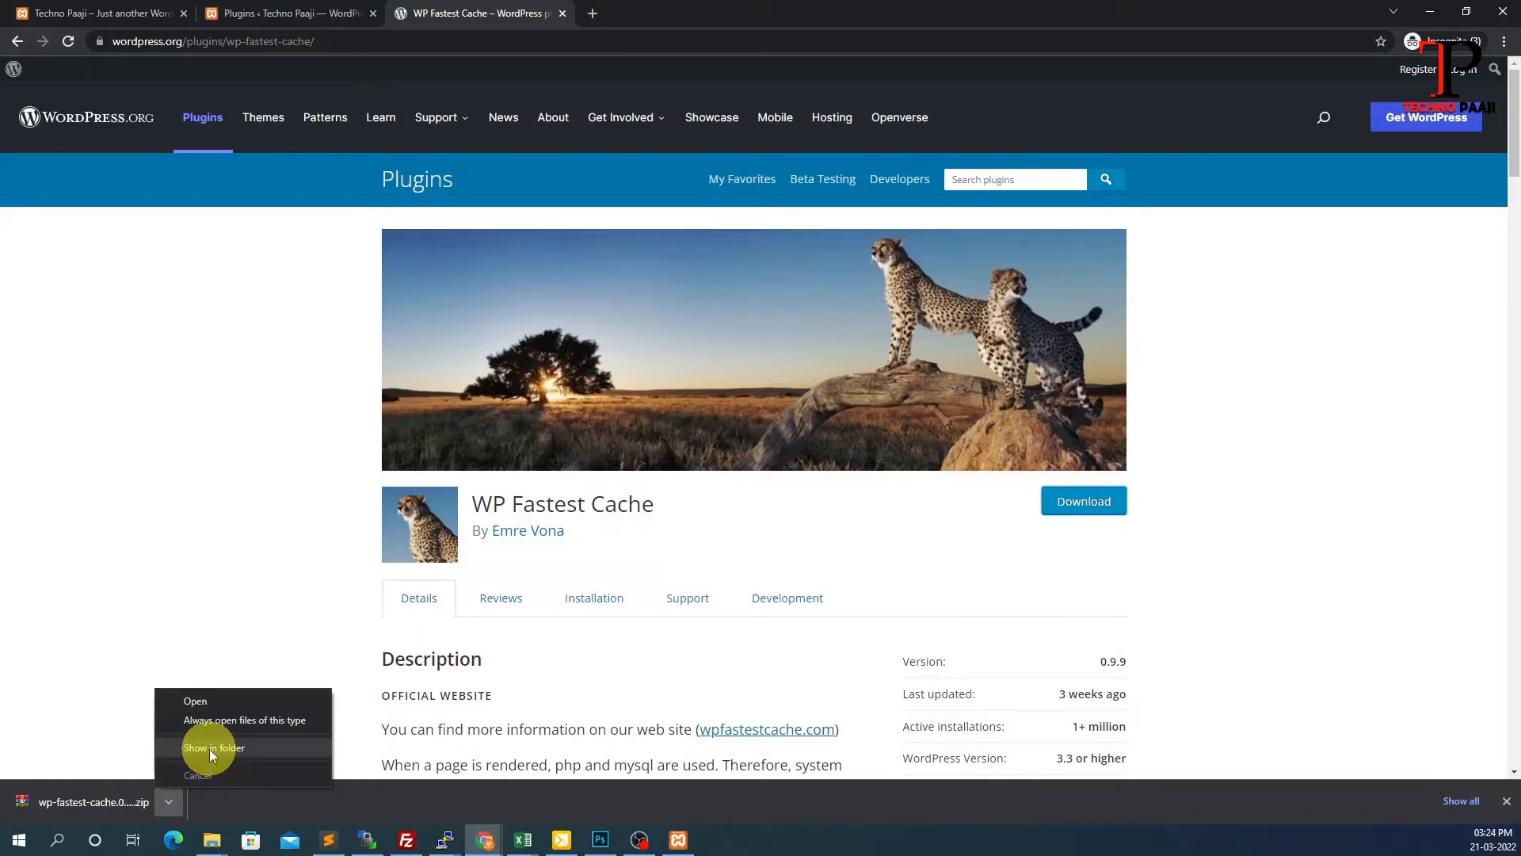
click(209, 749)
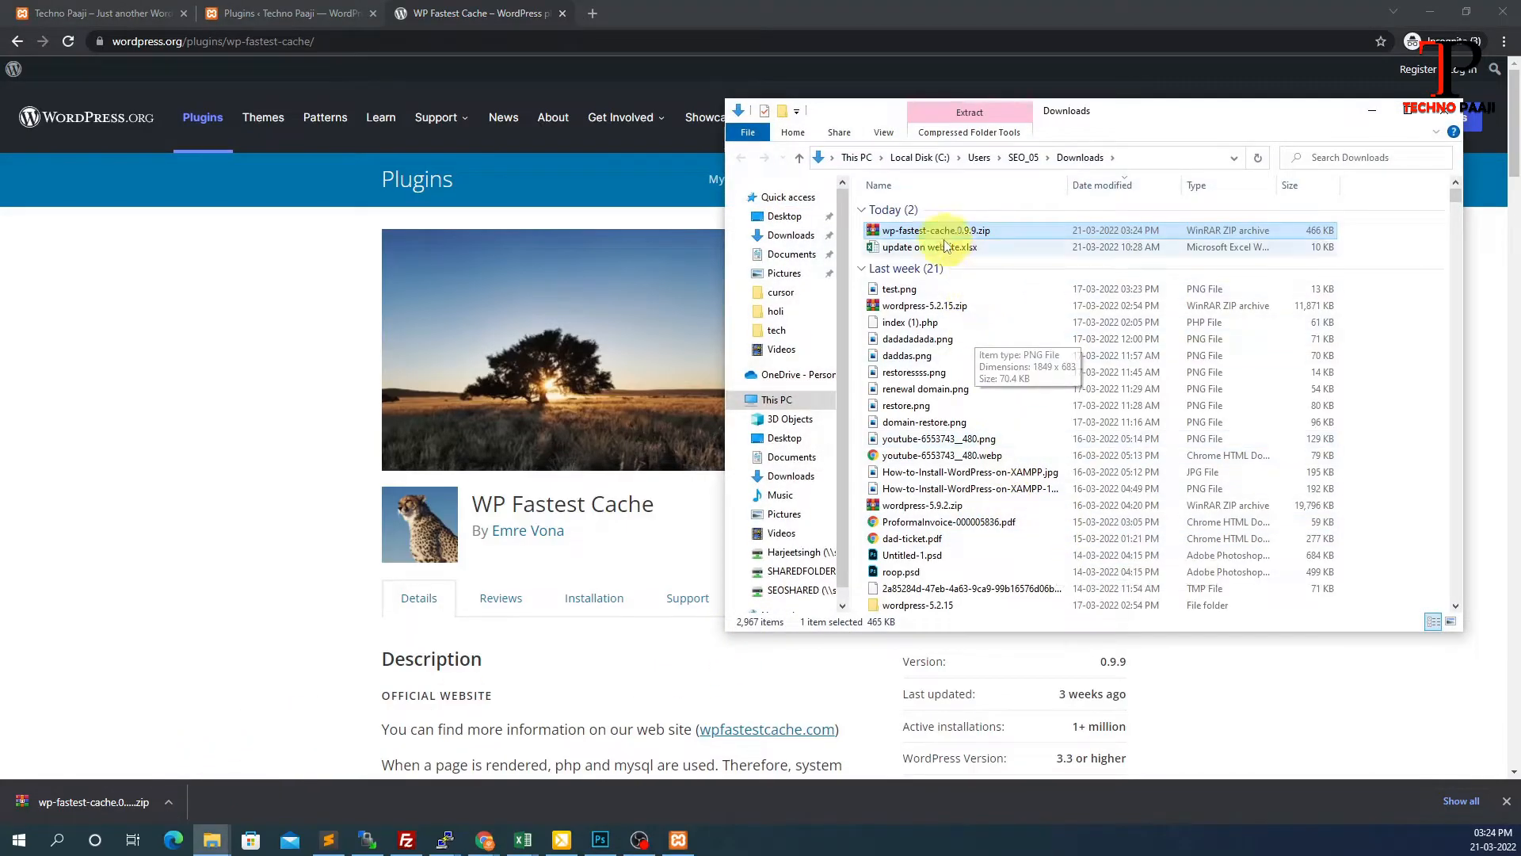
click(274, 323)
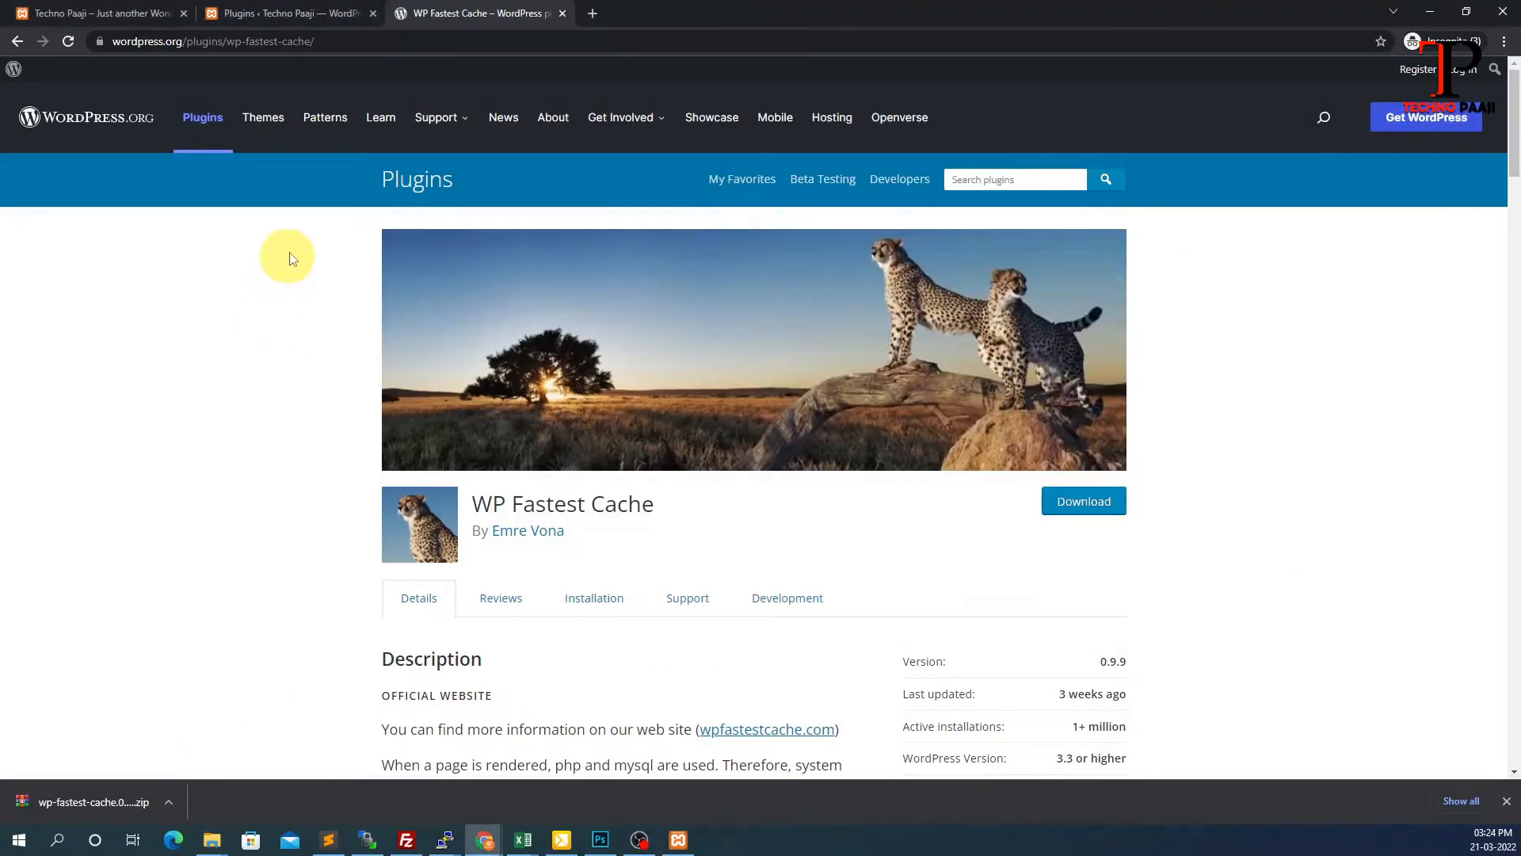
Go to Plugins > Add New in the local site's admin and open the Upload Plugin form
click(306, 12)
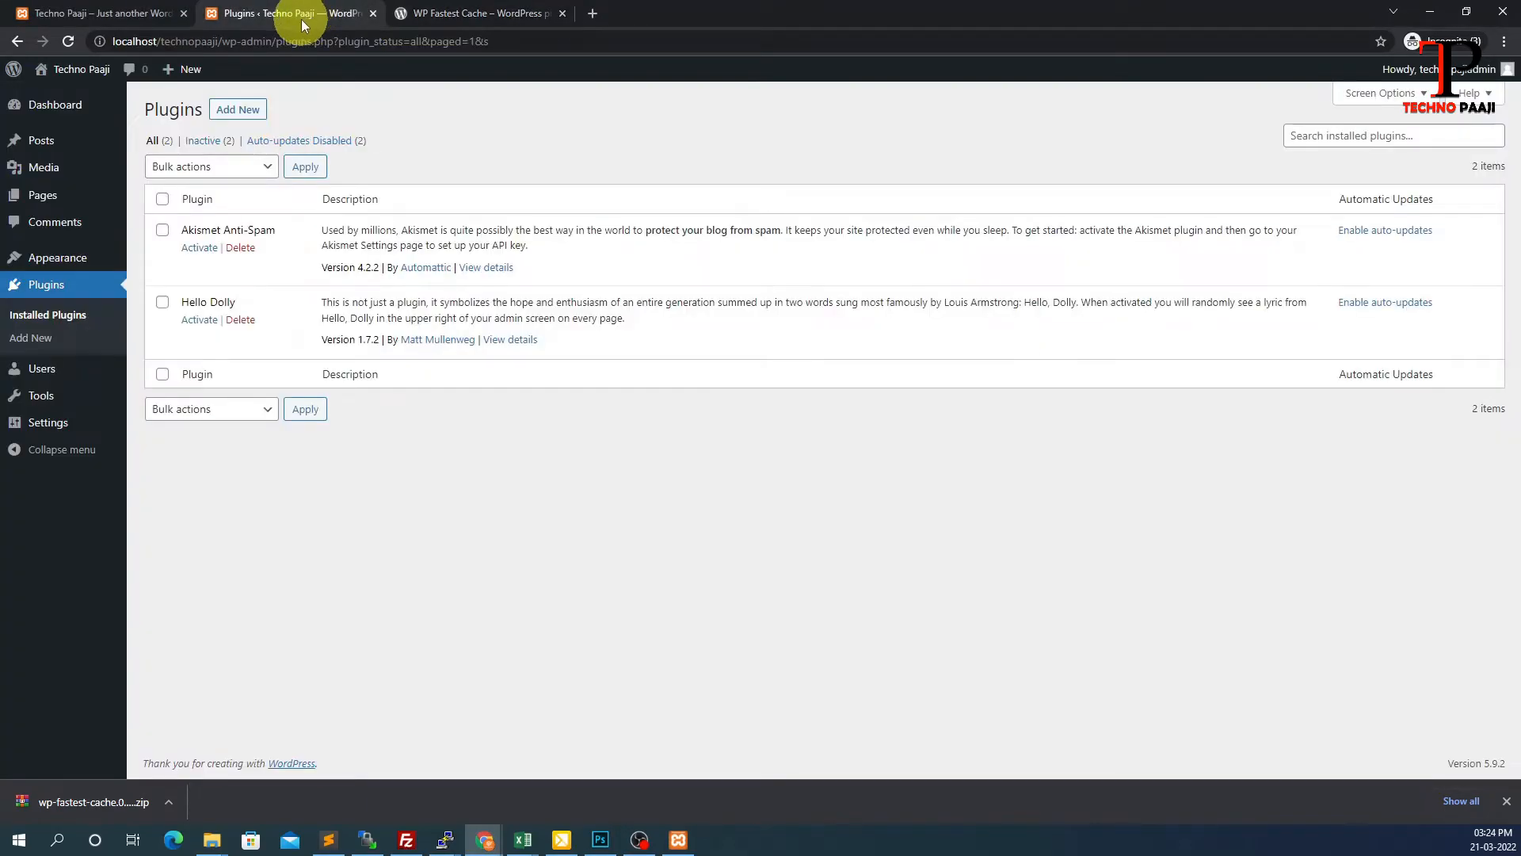
click(56, 118)
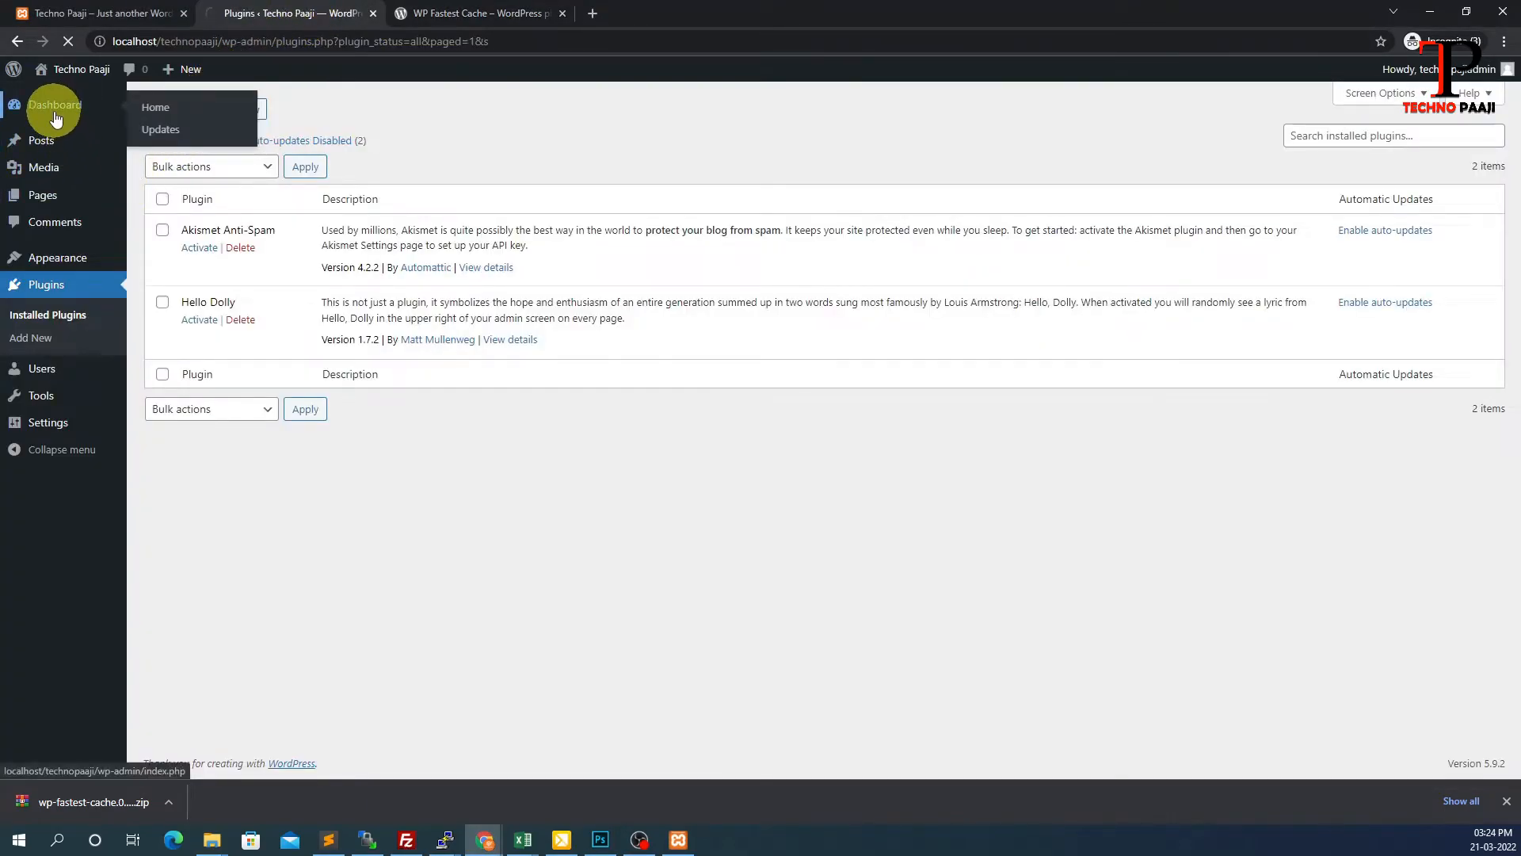
mouse_move(49, 350)
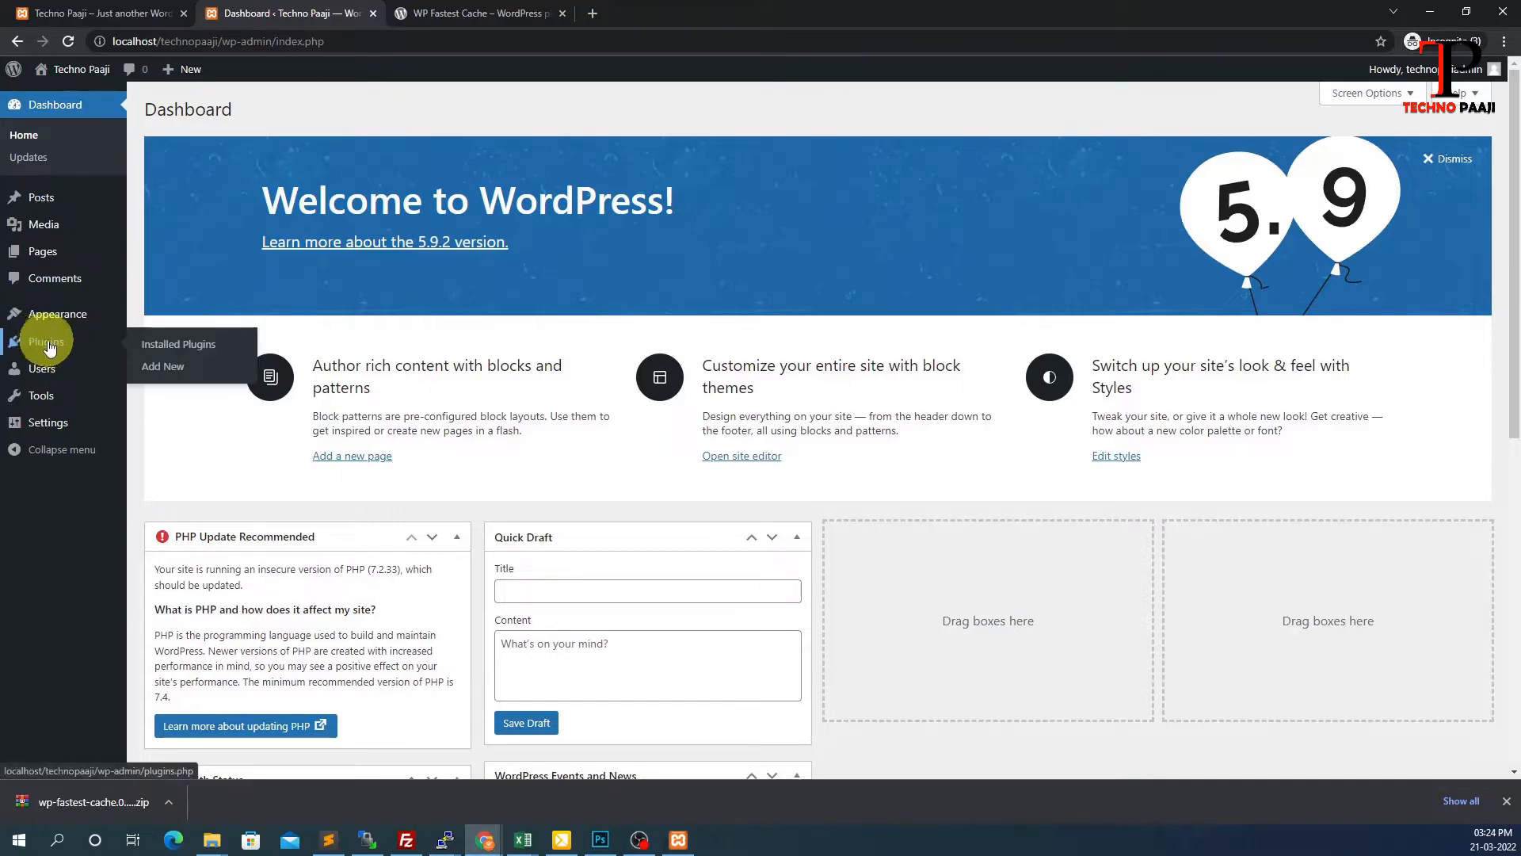
click(161, 370)
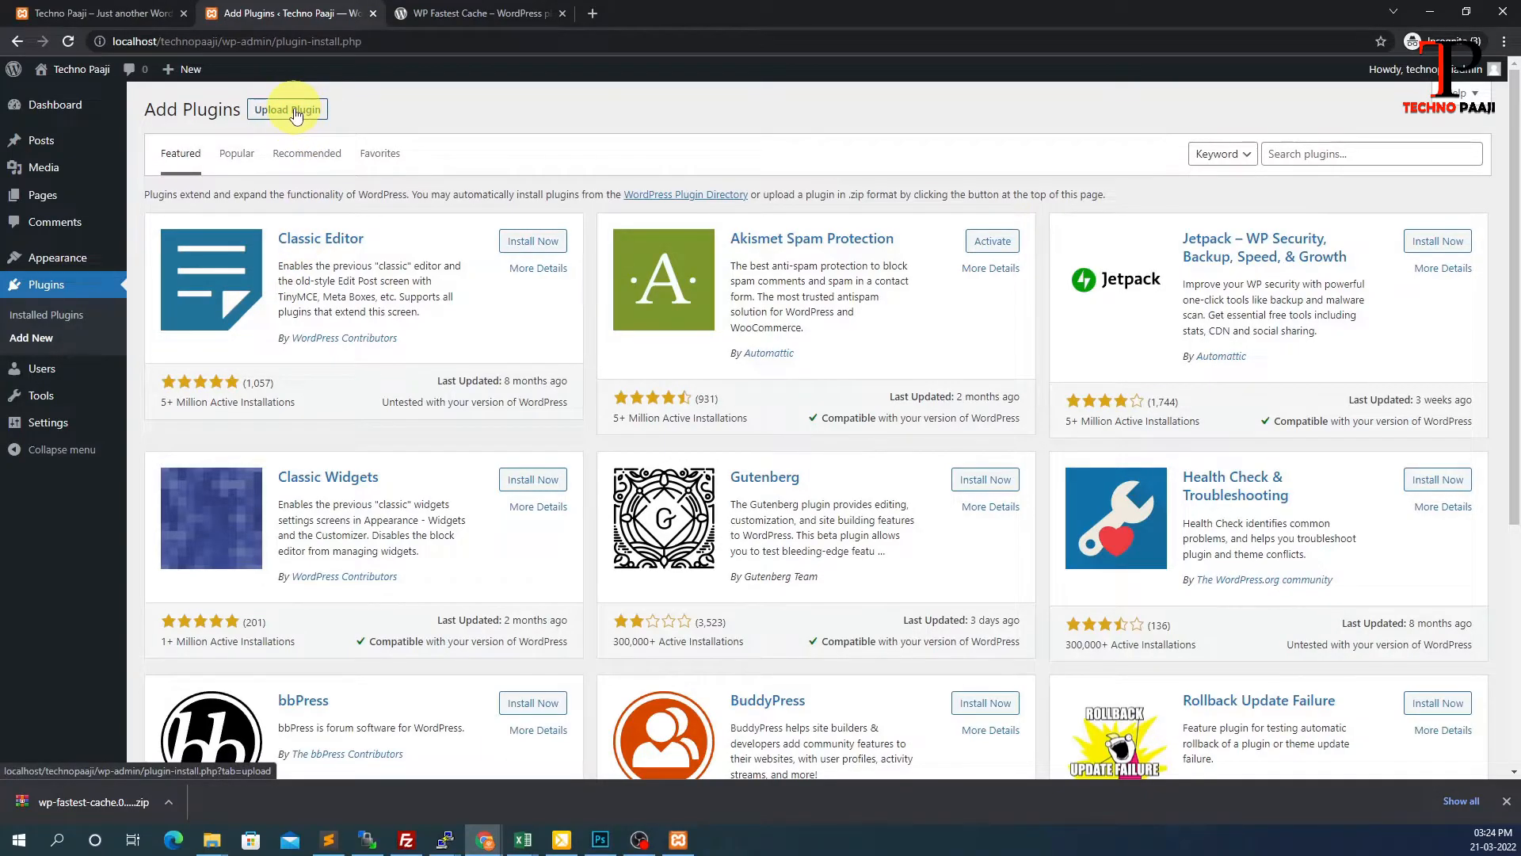
click(292, 110)
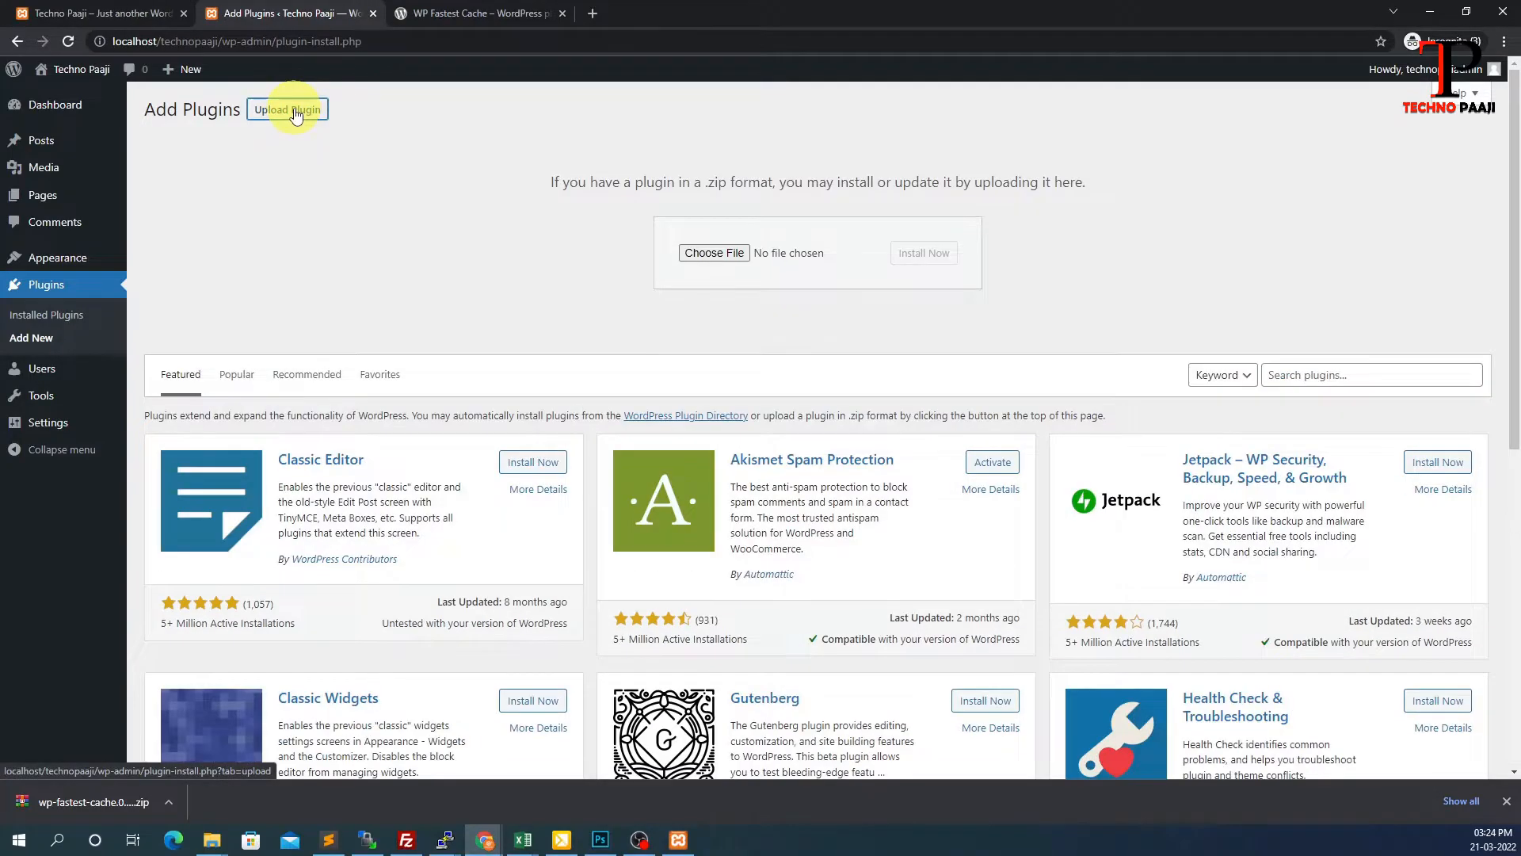
Upload wp-fastest-cache.0.9.9.zip from Downloads, install it, and activate the plugin
click(711, 255)
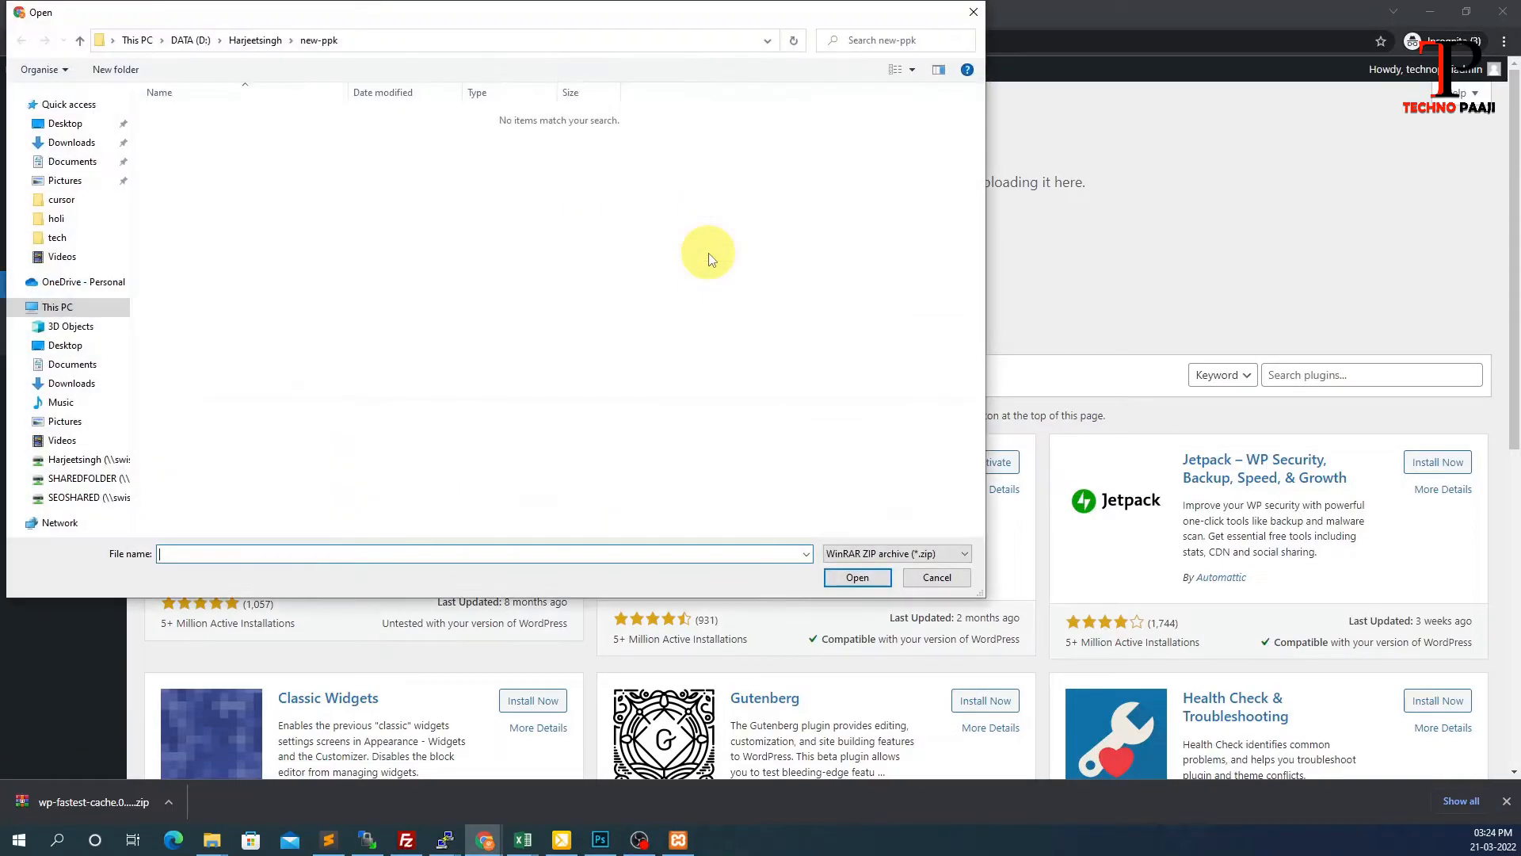
click(70, 384)
click(212, 187)
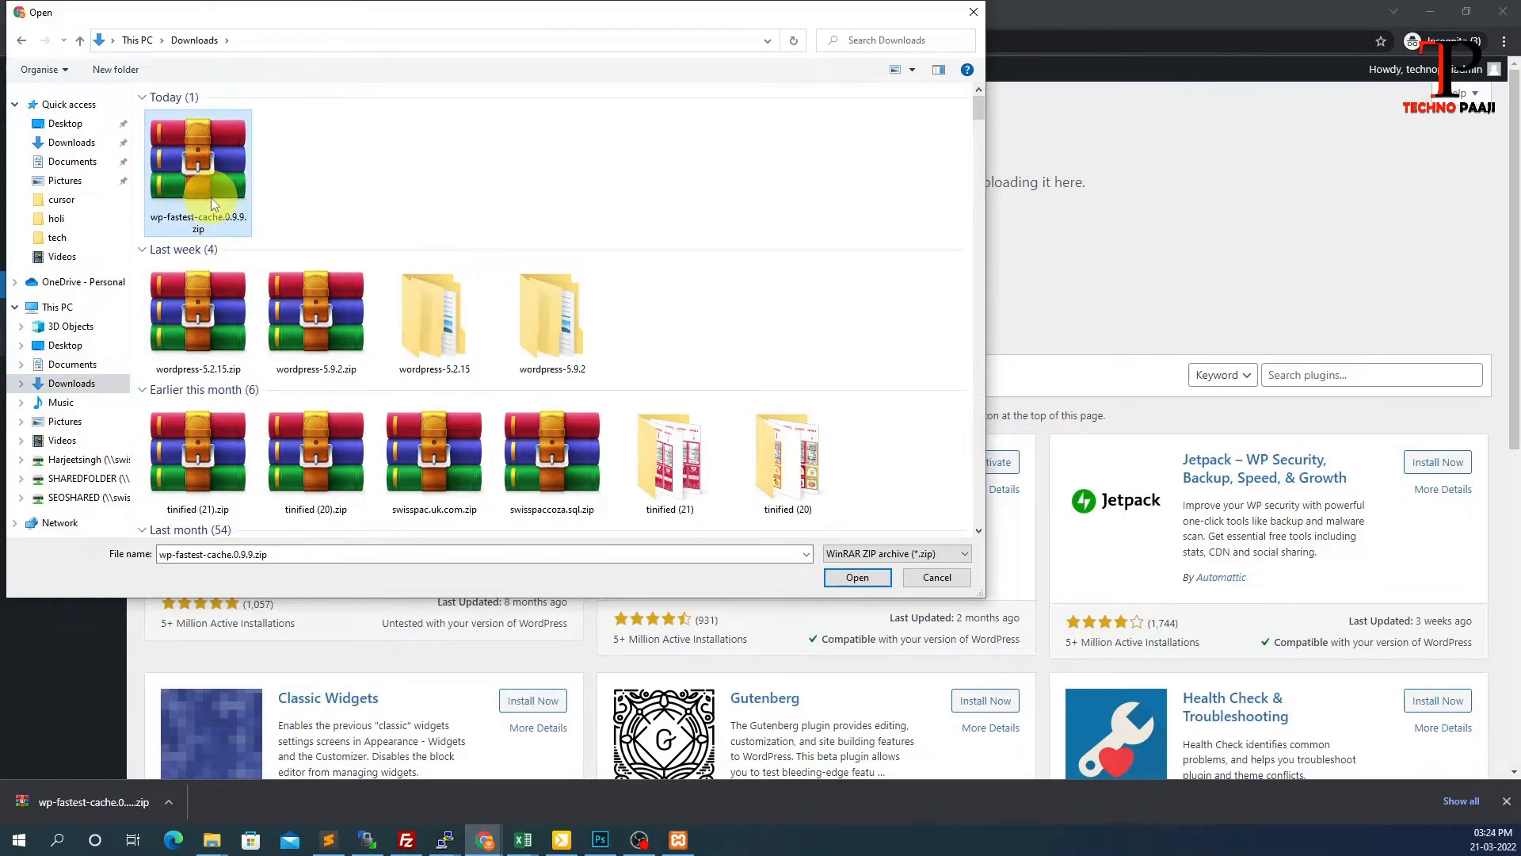
click(846, 573)
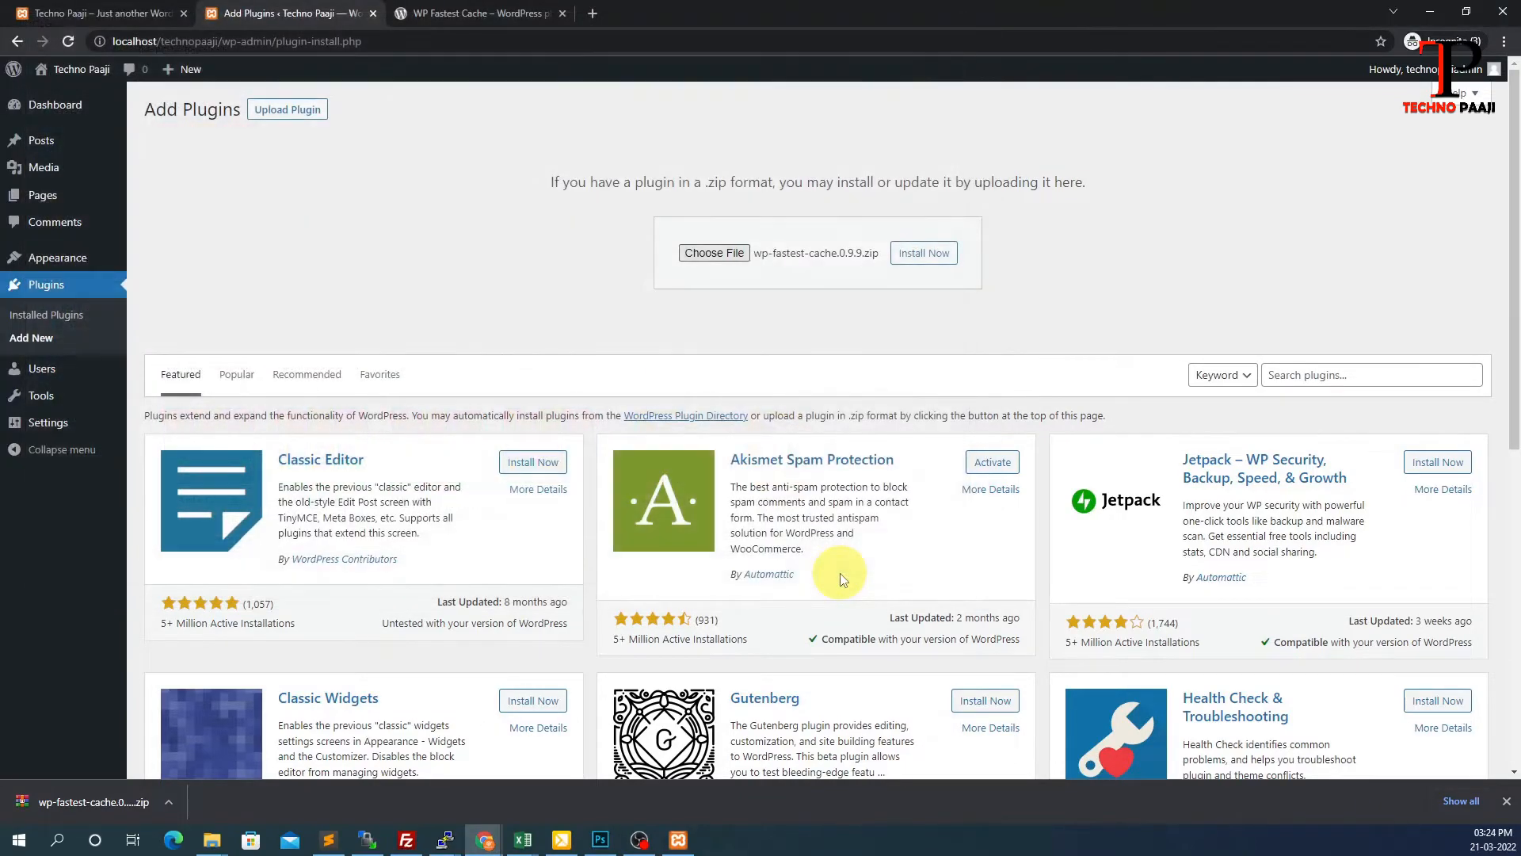
click(908, 255)
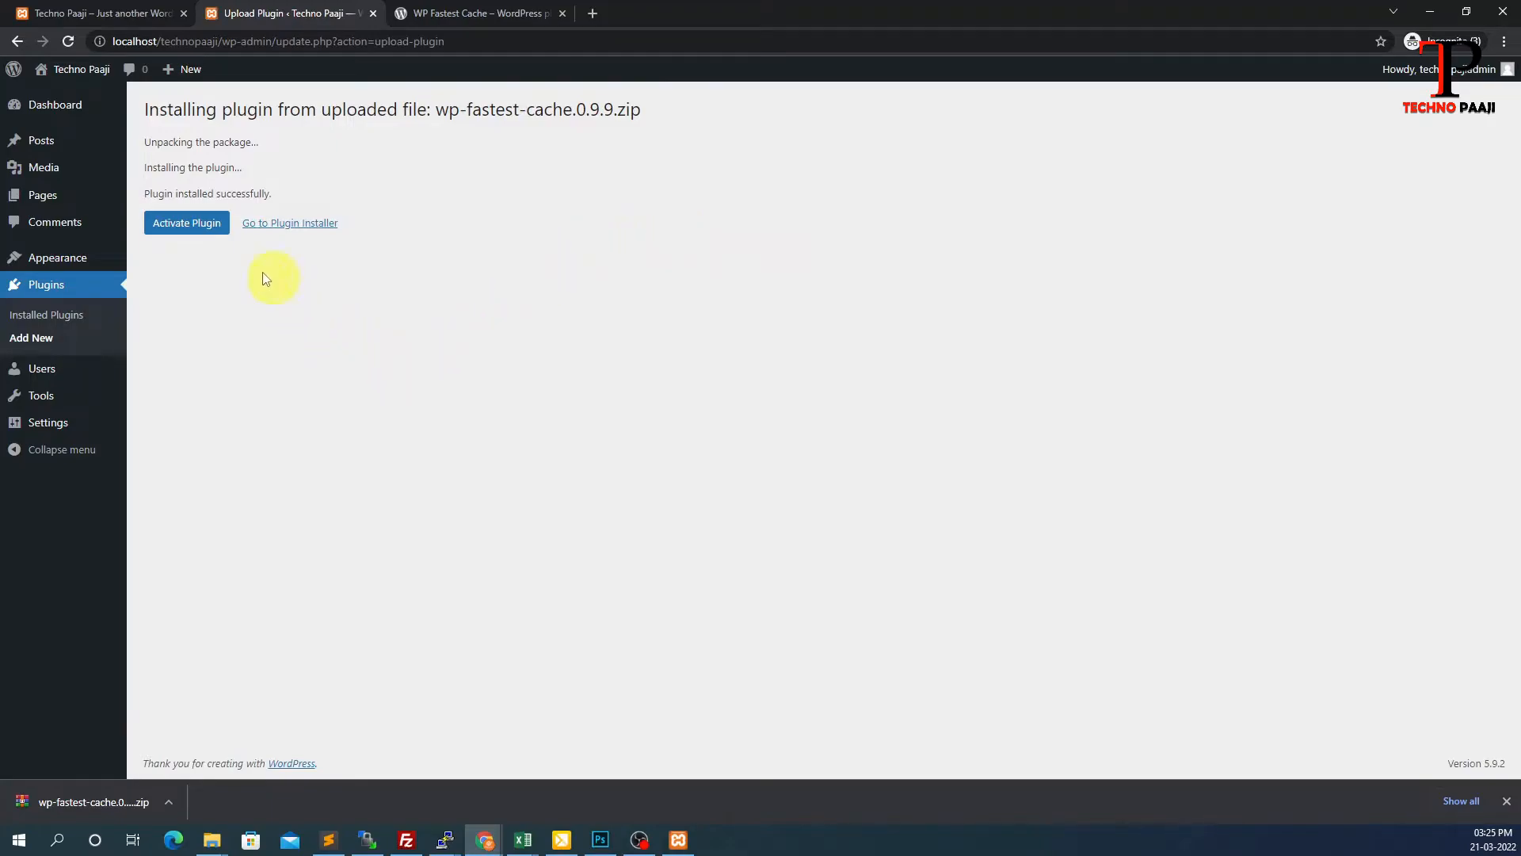
click(198, 236)
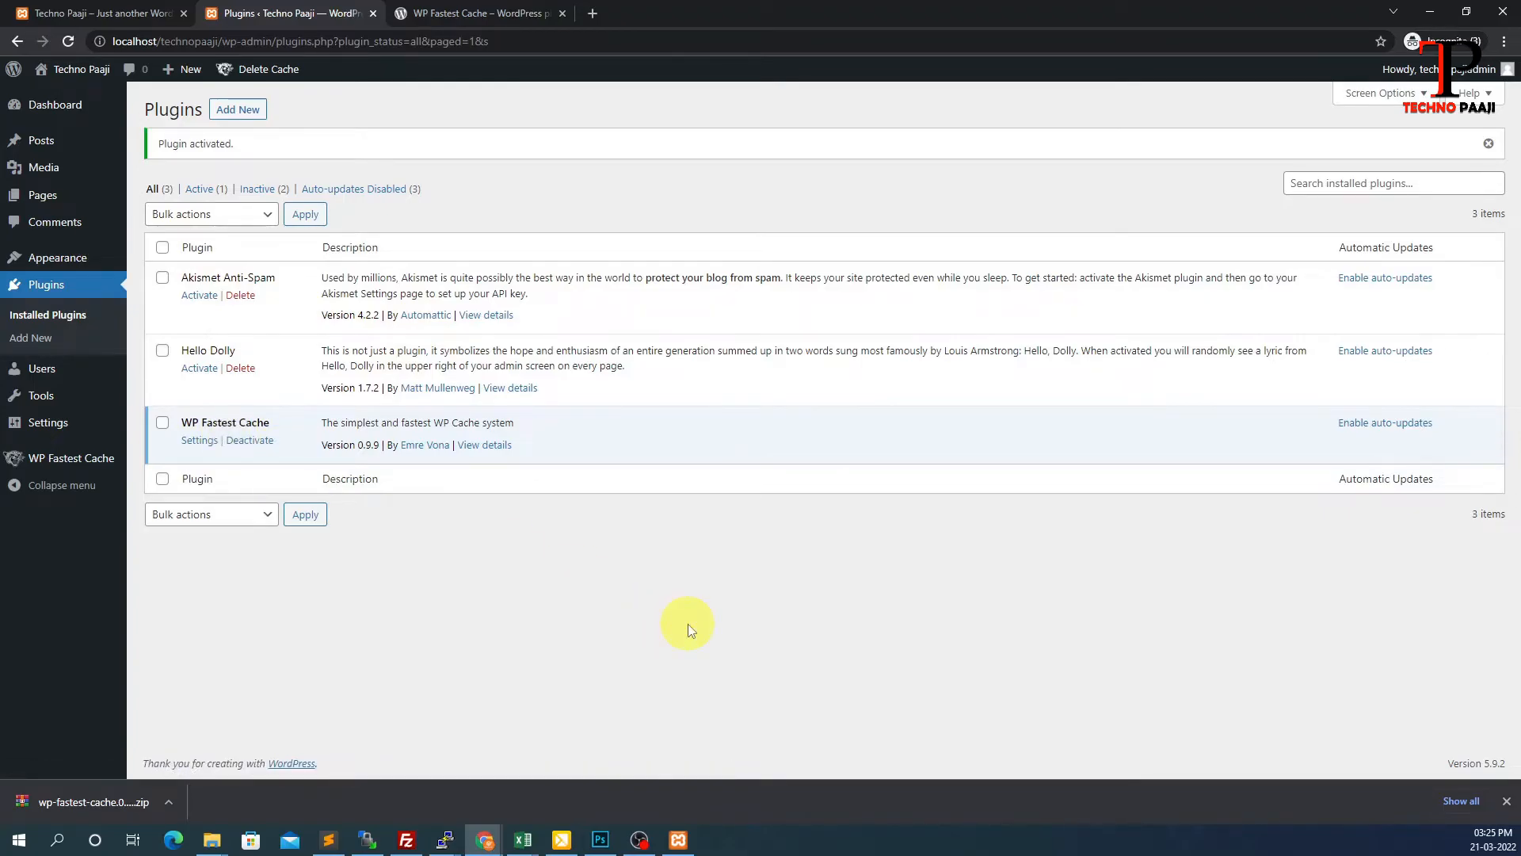
Deactivate WP Fastest Cache and delete it, confirming the deletion
click(246, 441)
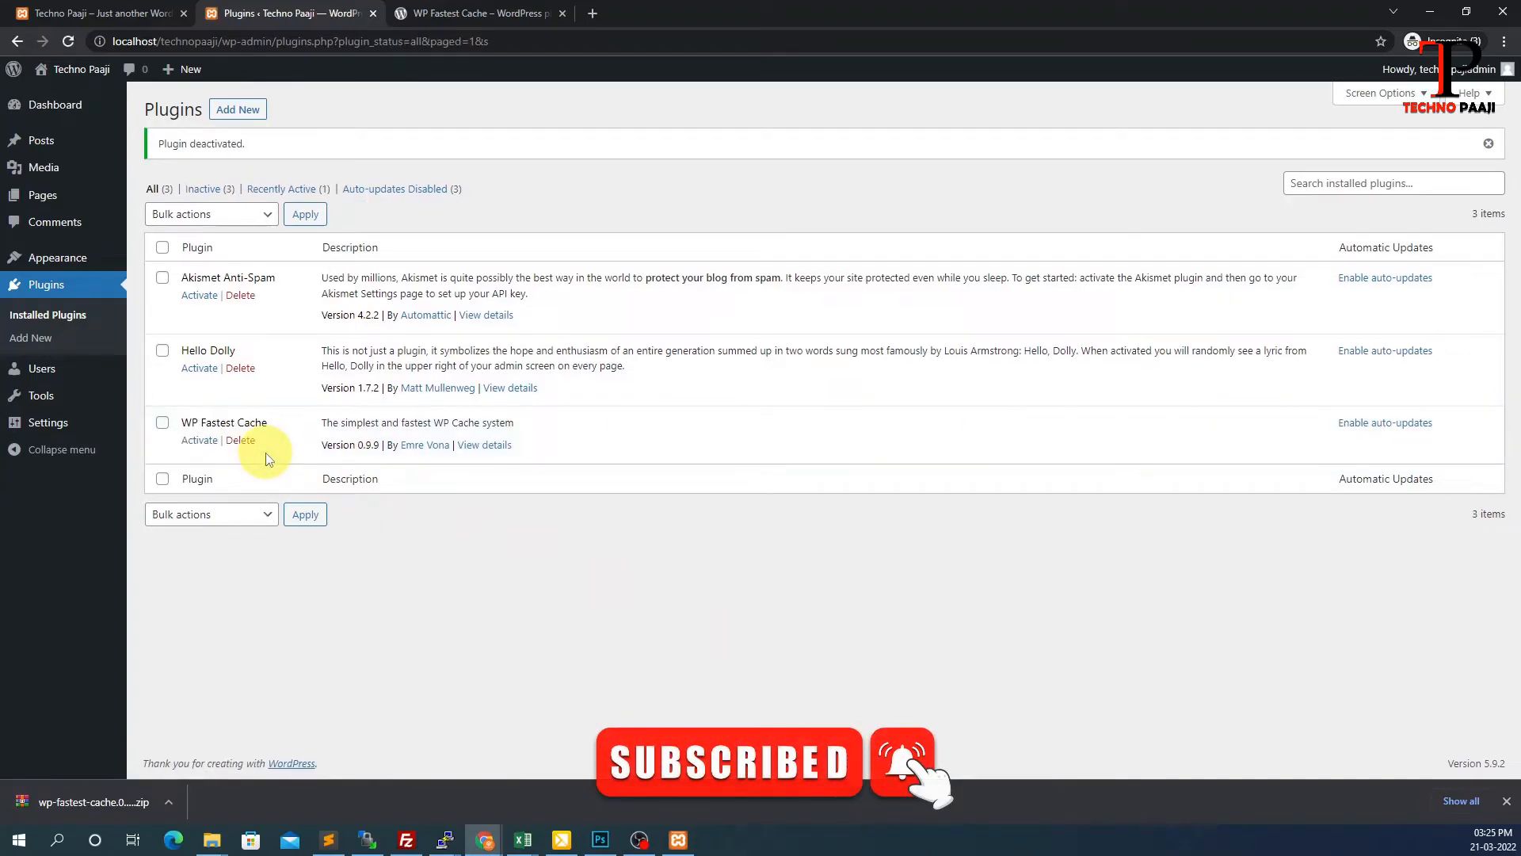
click(242, 441)
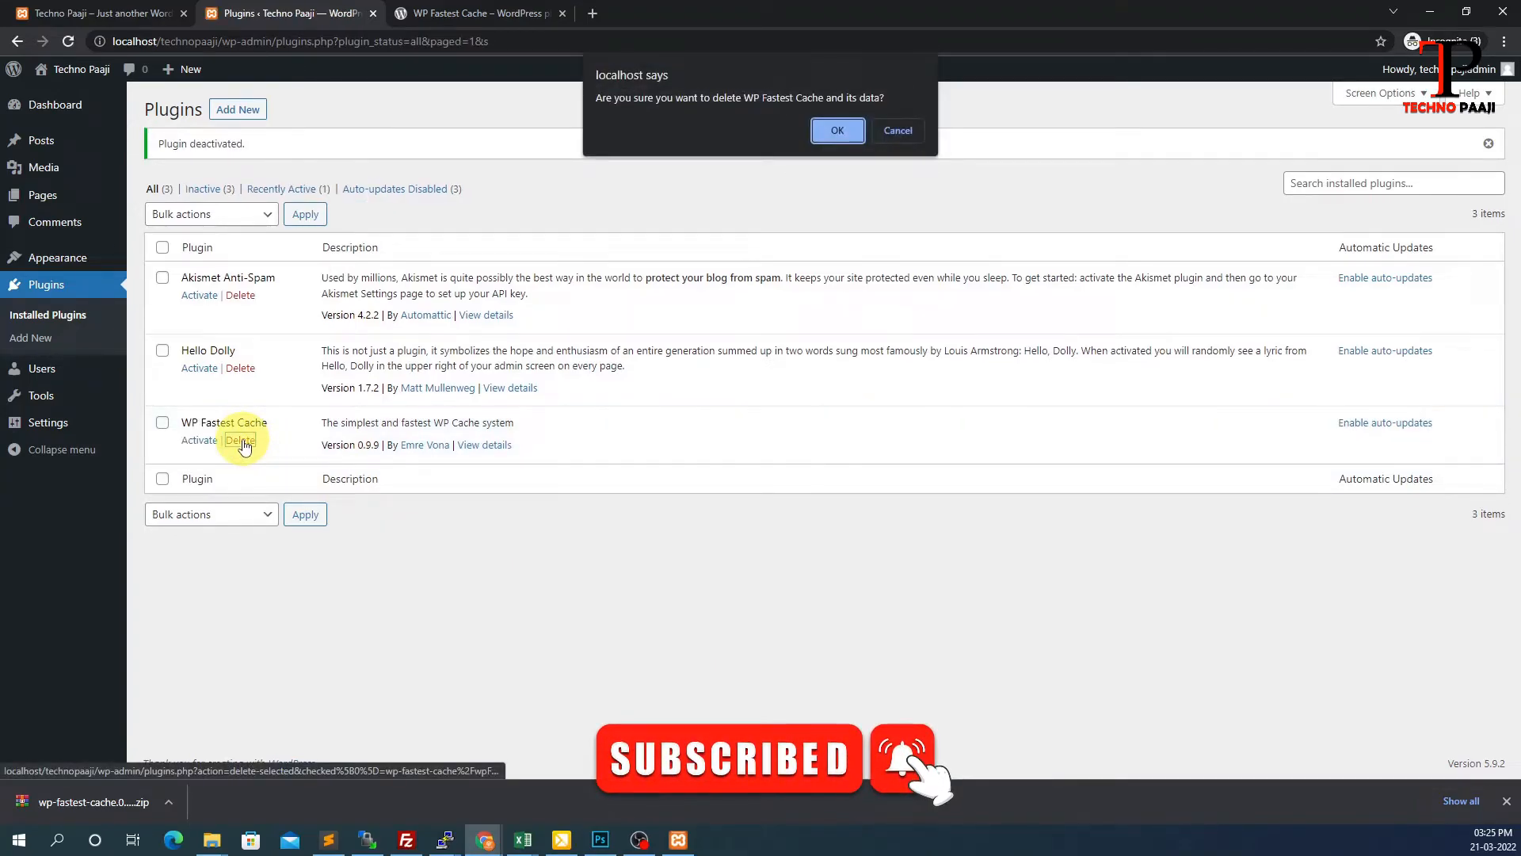
click(834, 135)
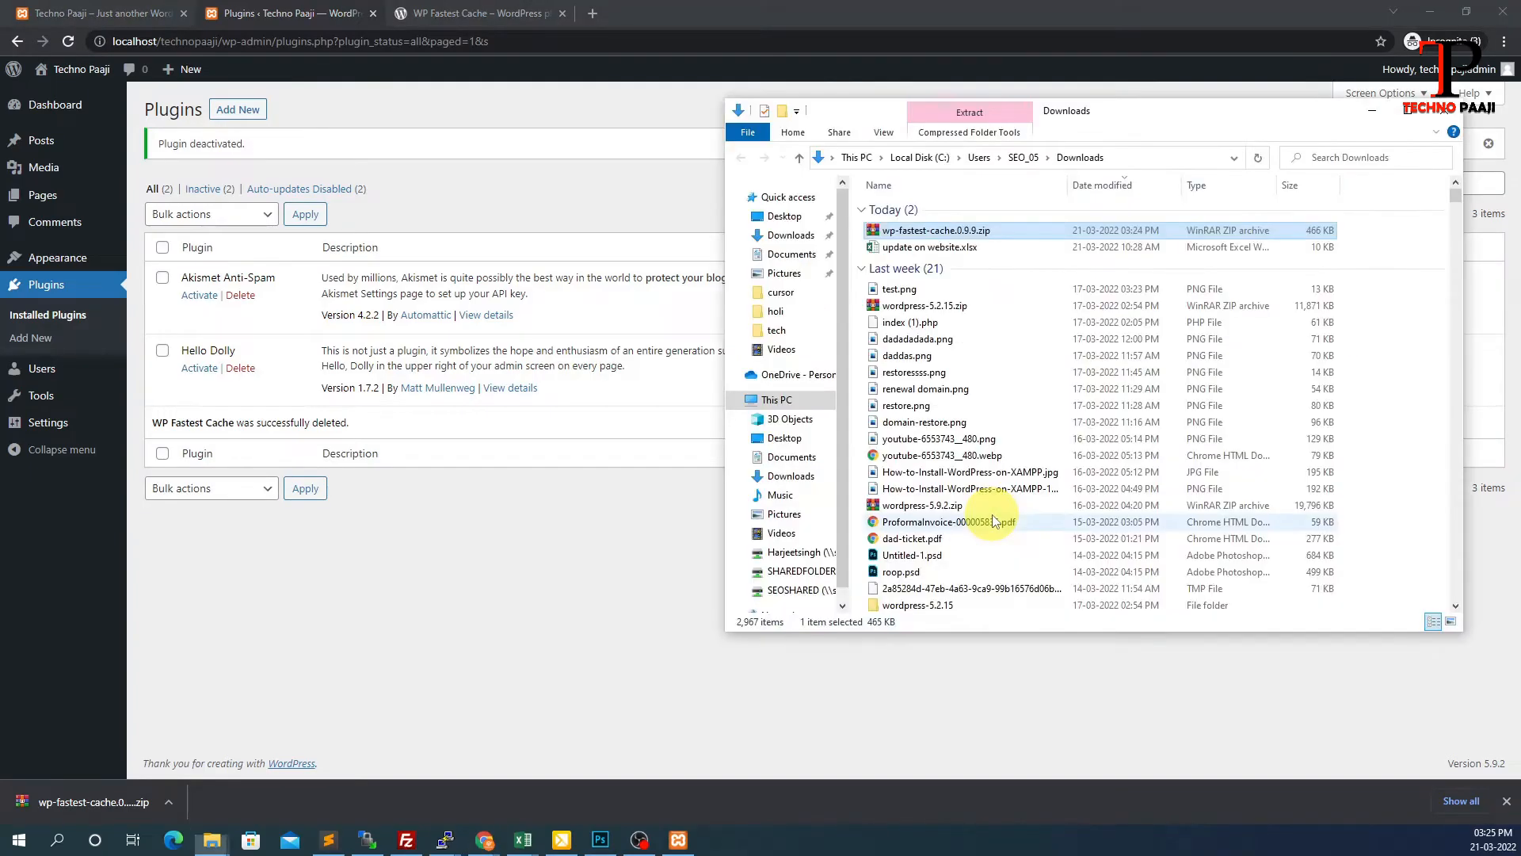
Extract the zip to a wp-fastest-cache.0.9.9 folder and check the wp-fastest-cache subfolder inside
right_click(878, 234)
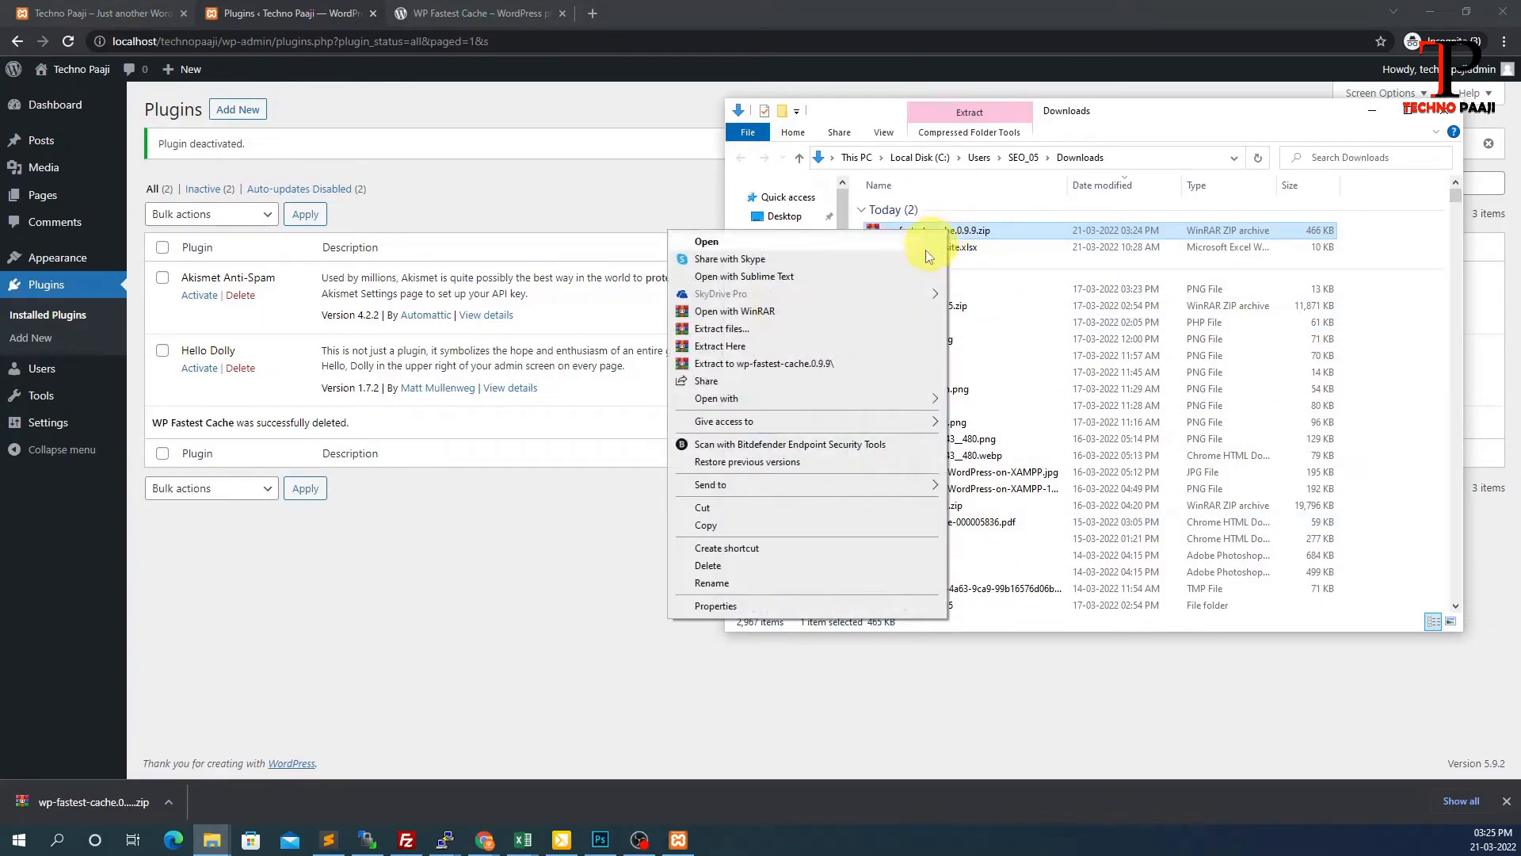
click(822, 366)
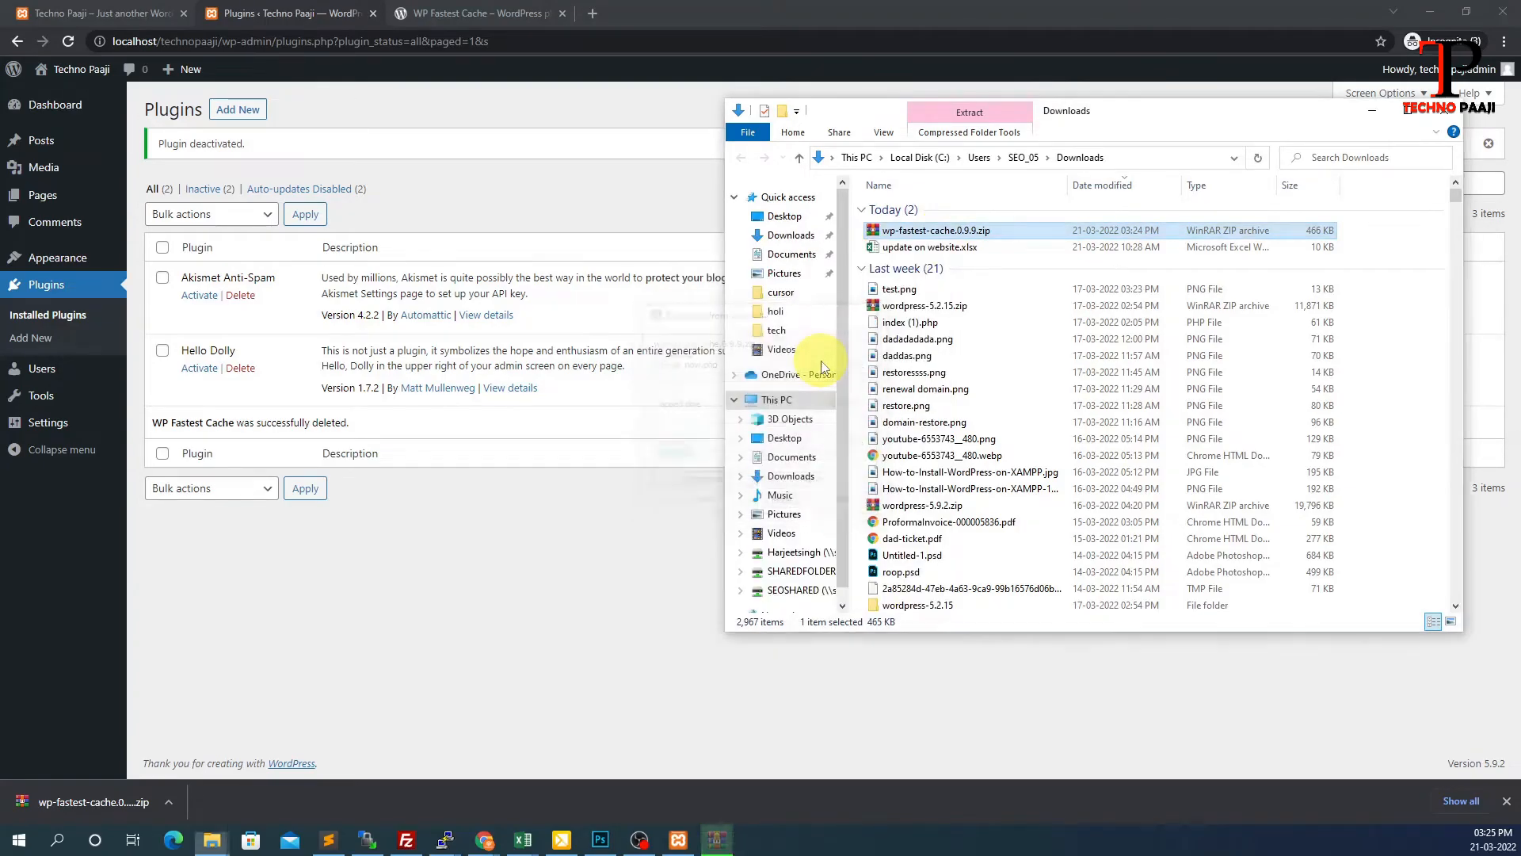
double_click(934, 264)
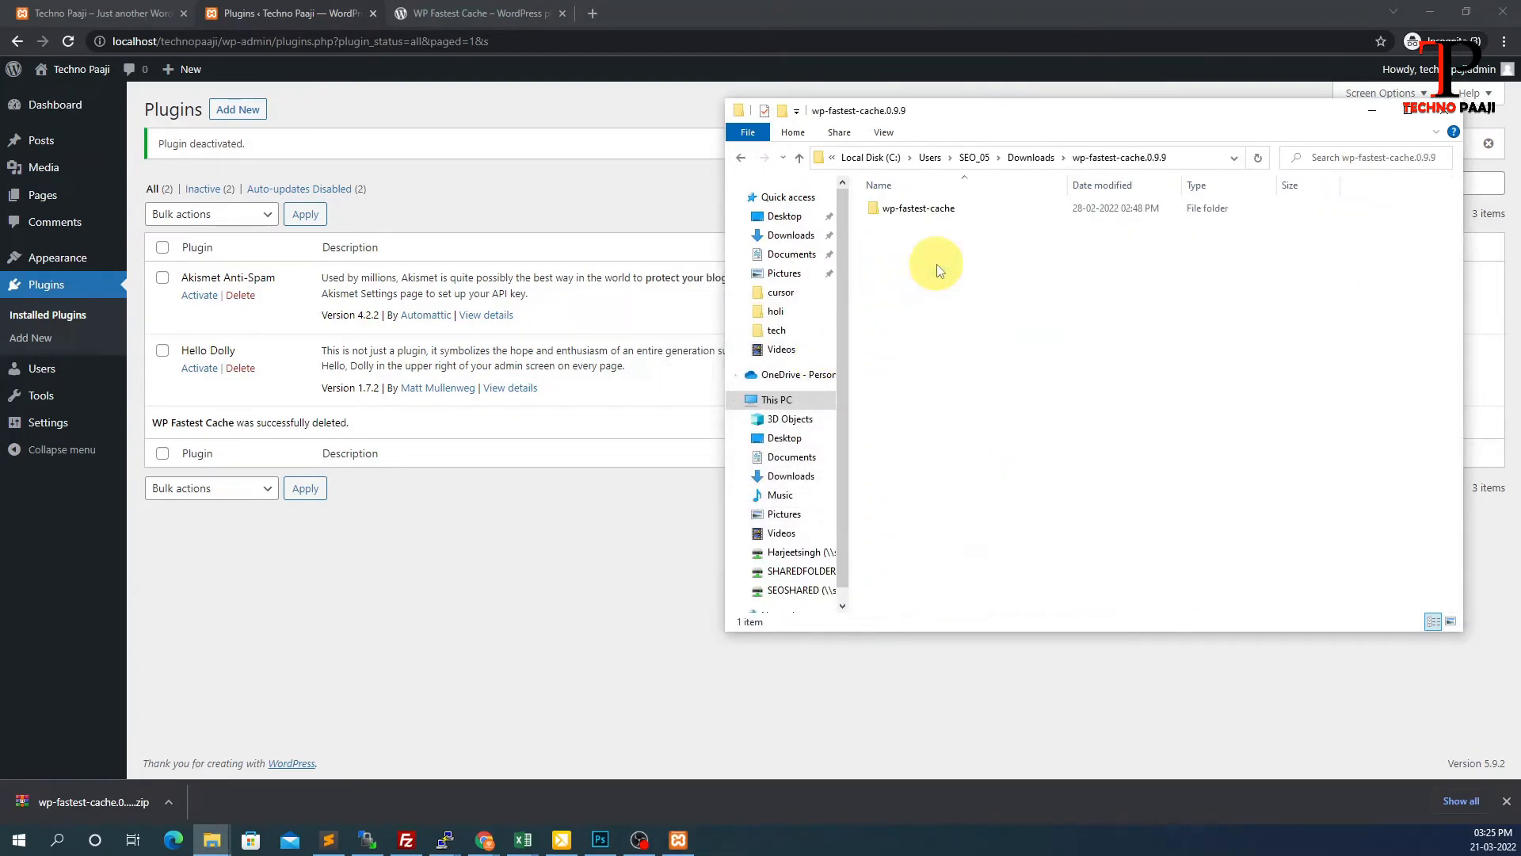
double_click(921, 214)
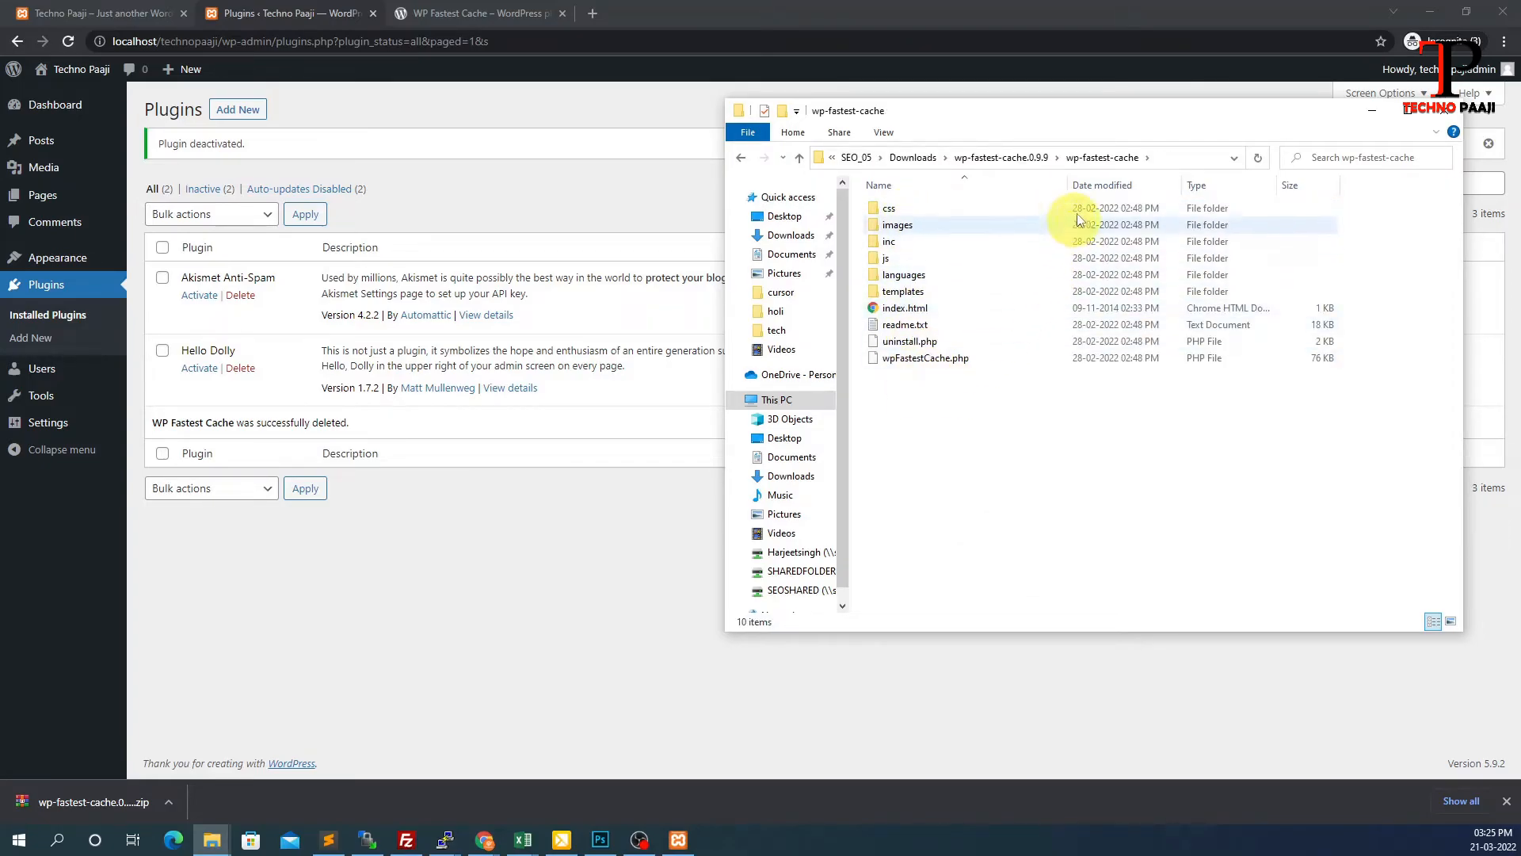
click(1028, 157)
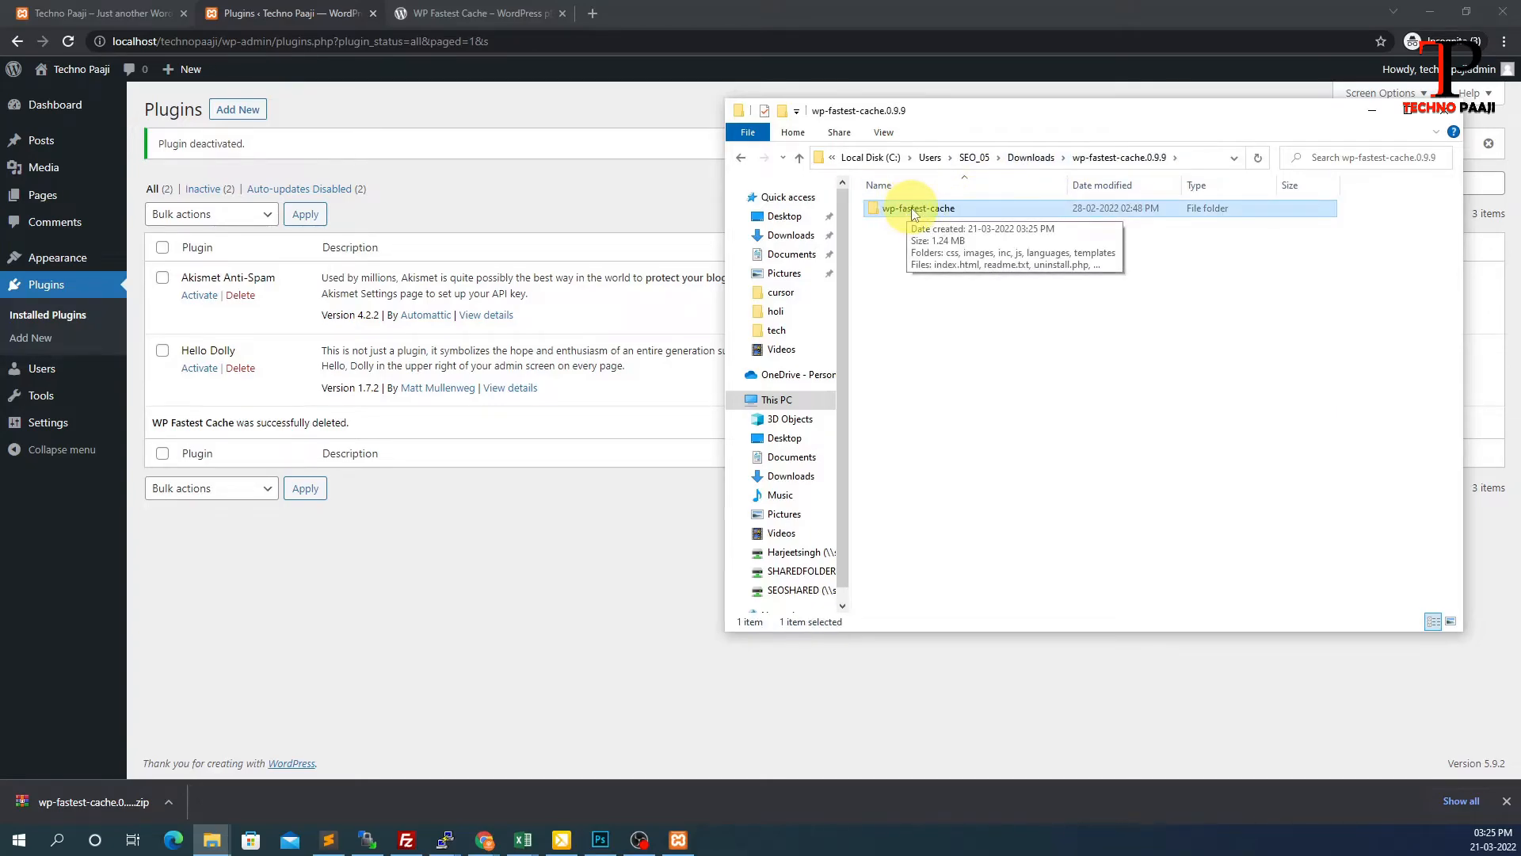
Open D:\xampp\htdocs\technopaaji in a second File Explorer window
key(super+e)
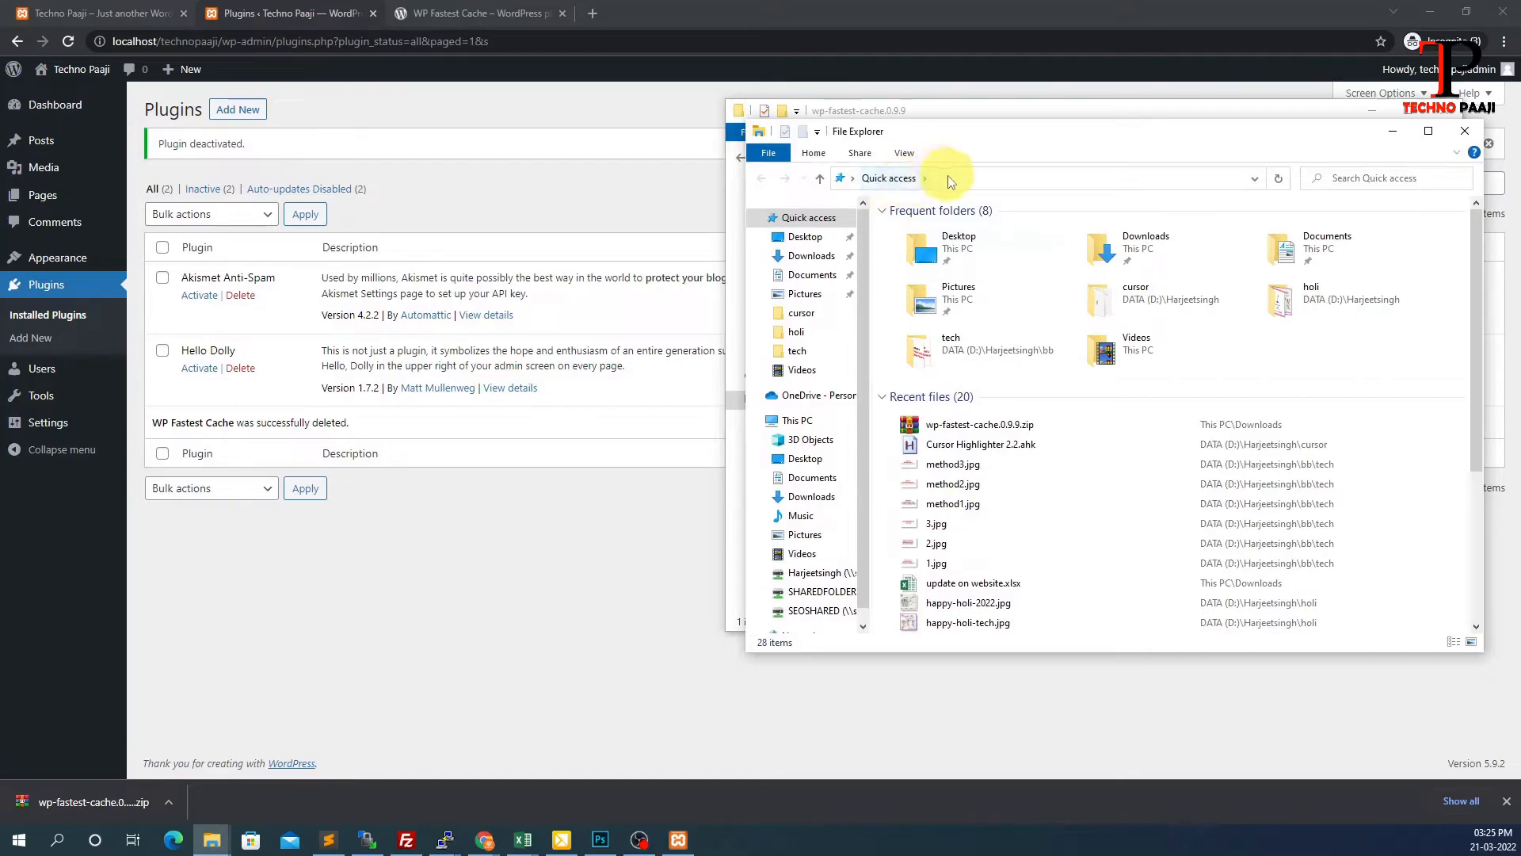
text(D:)
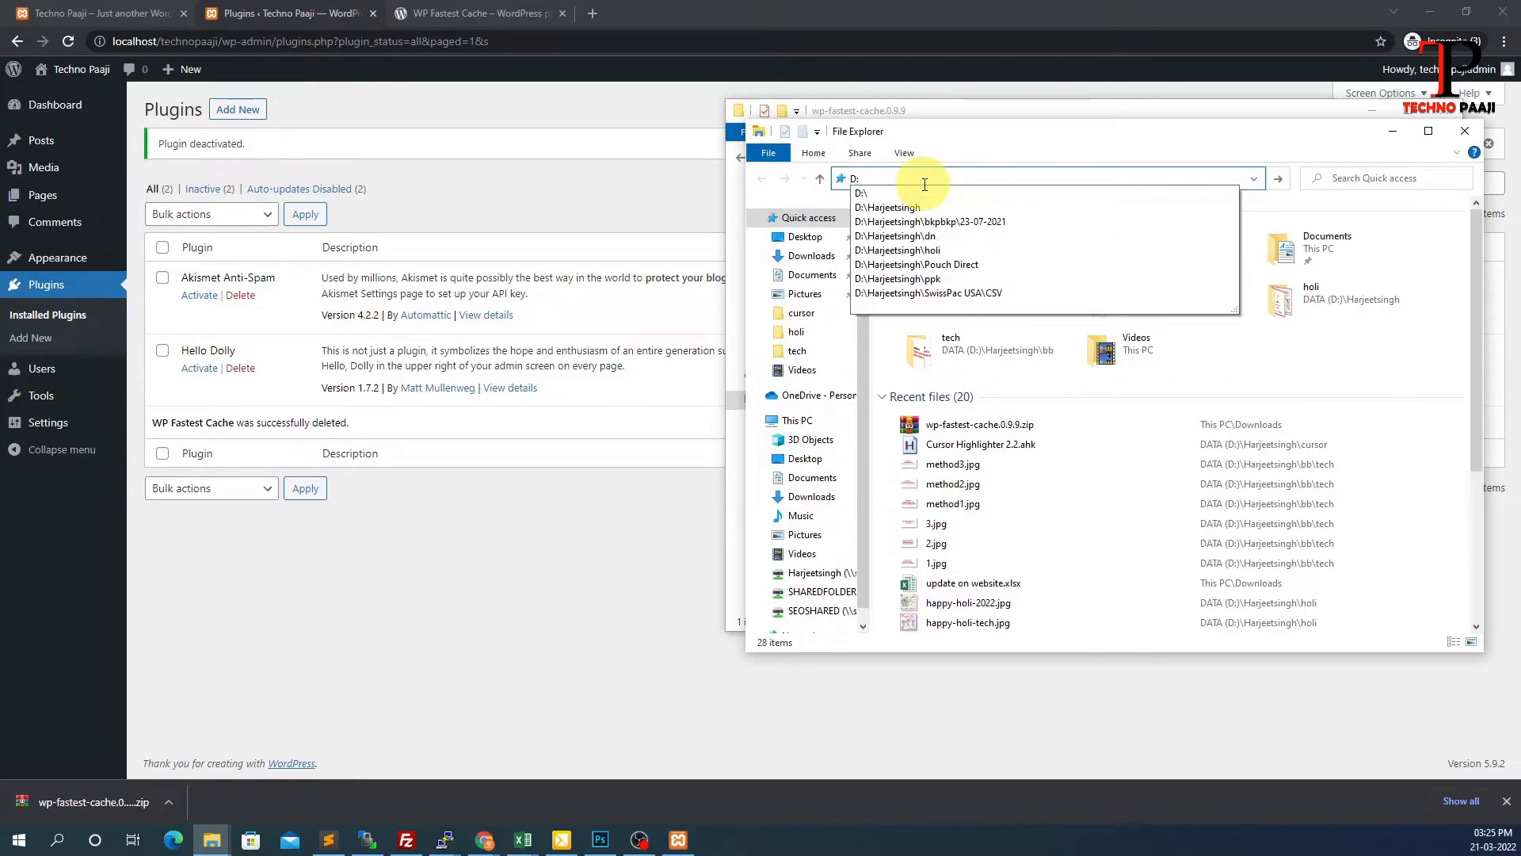
key(Return)
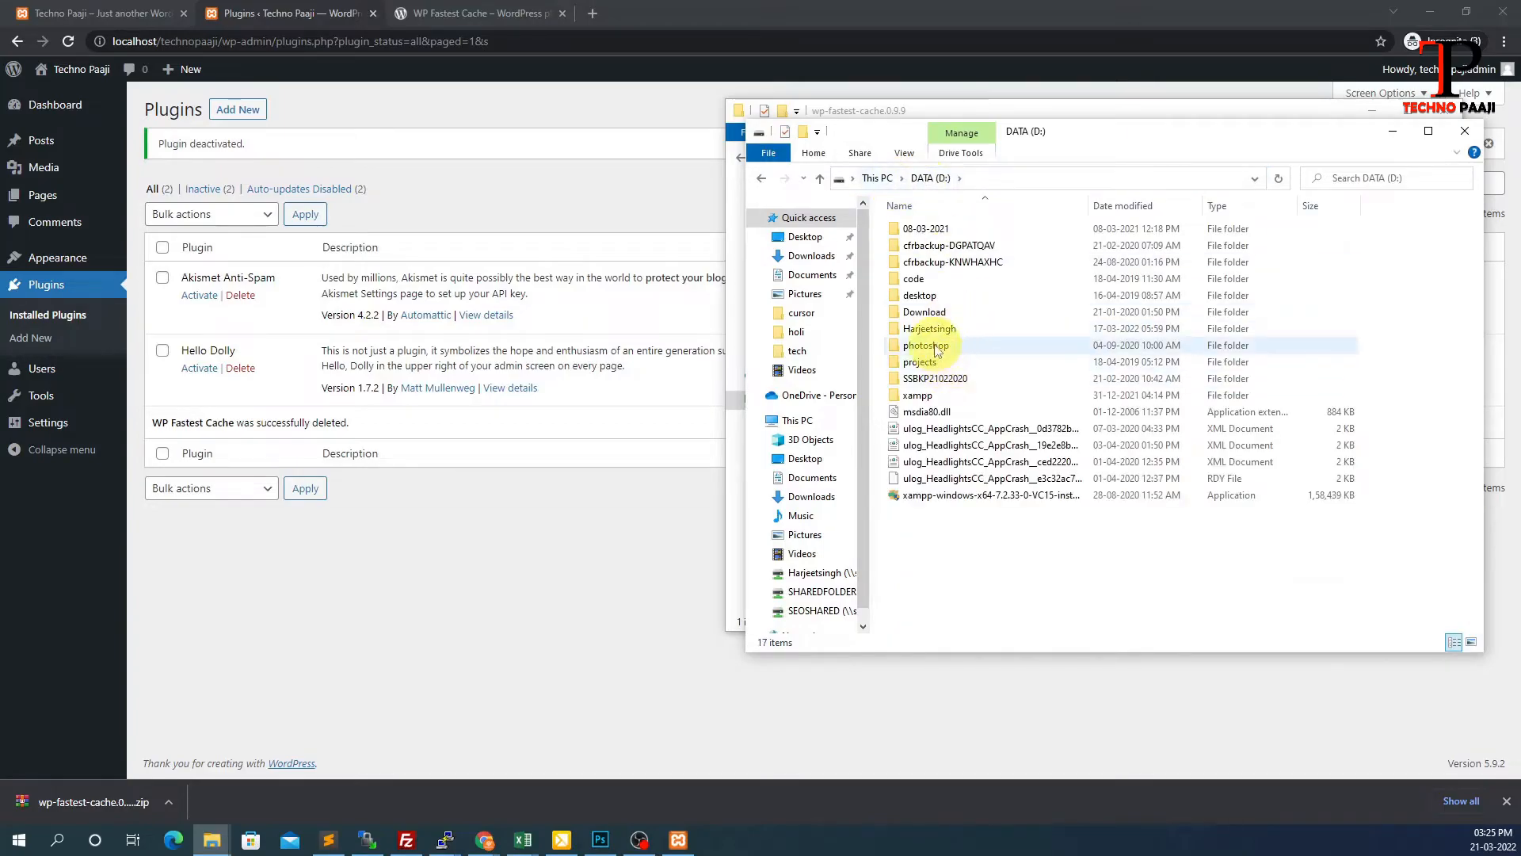
double_click(929, 395)
click(921, 313)
double_click(919, 313)
scroll(954, 475, down, 3)
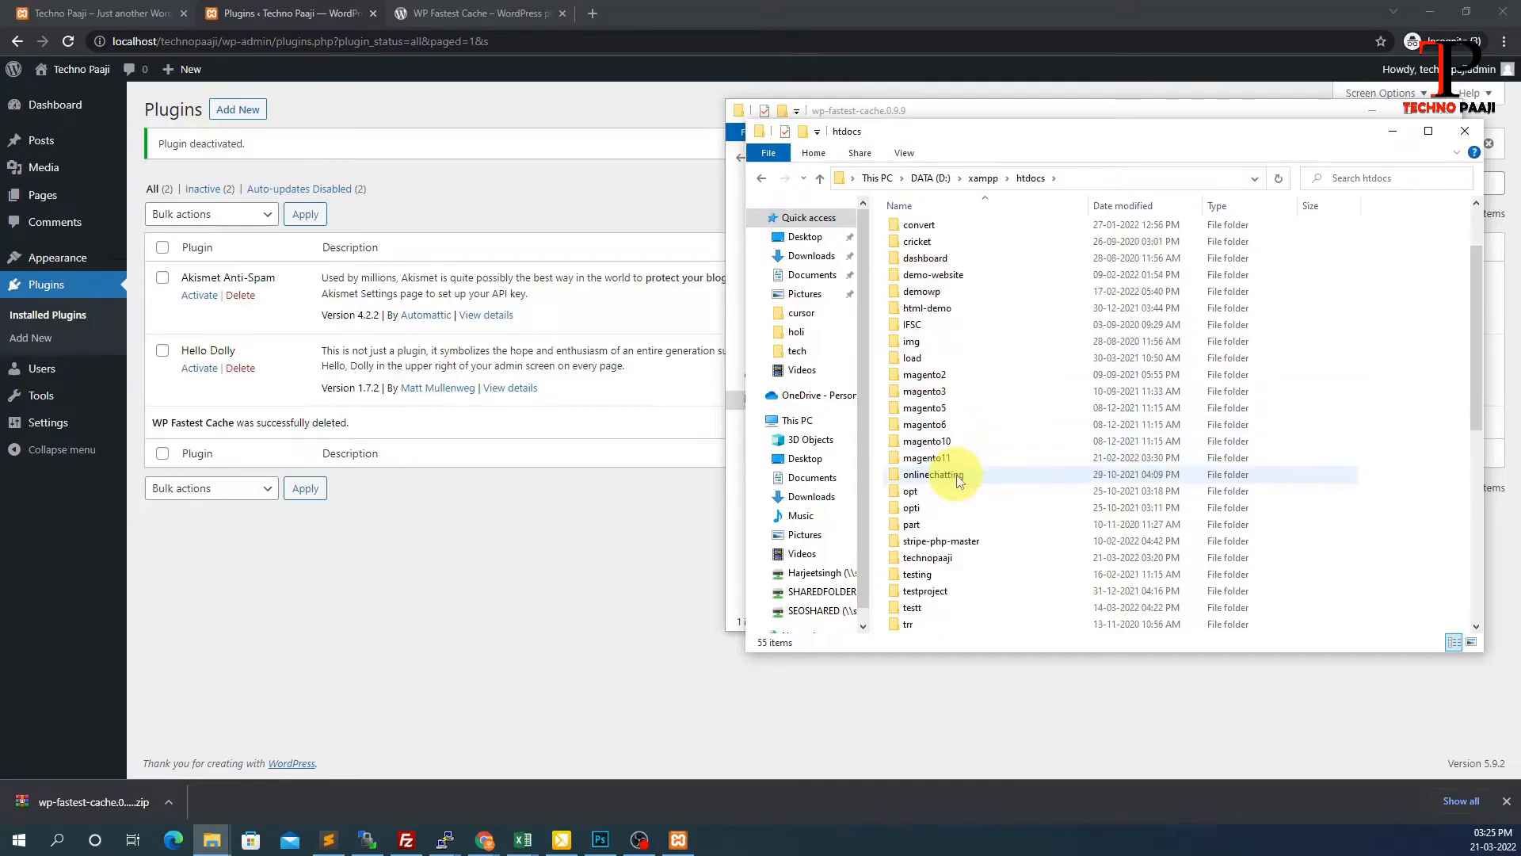
scroll(956, 505, down, 2)
double_click(942, 540)
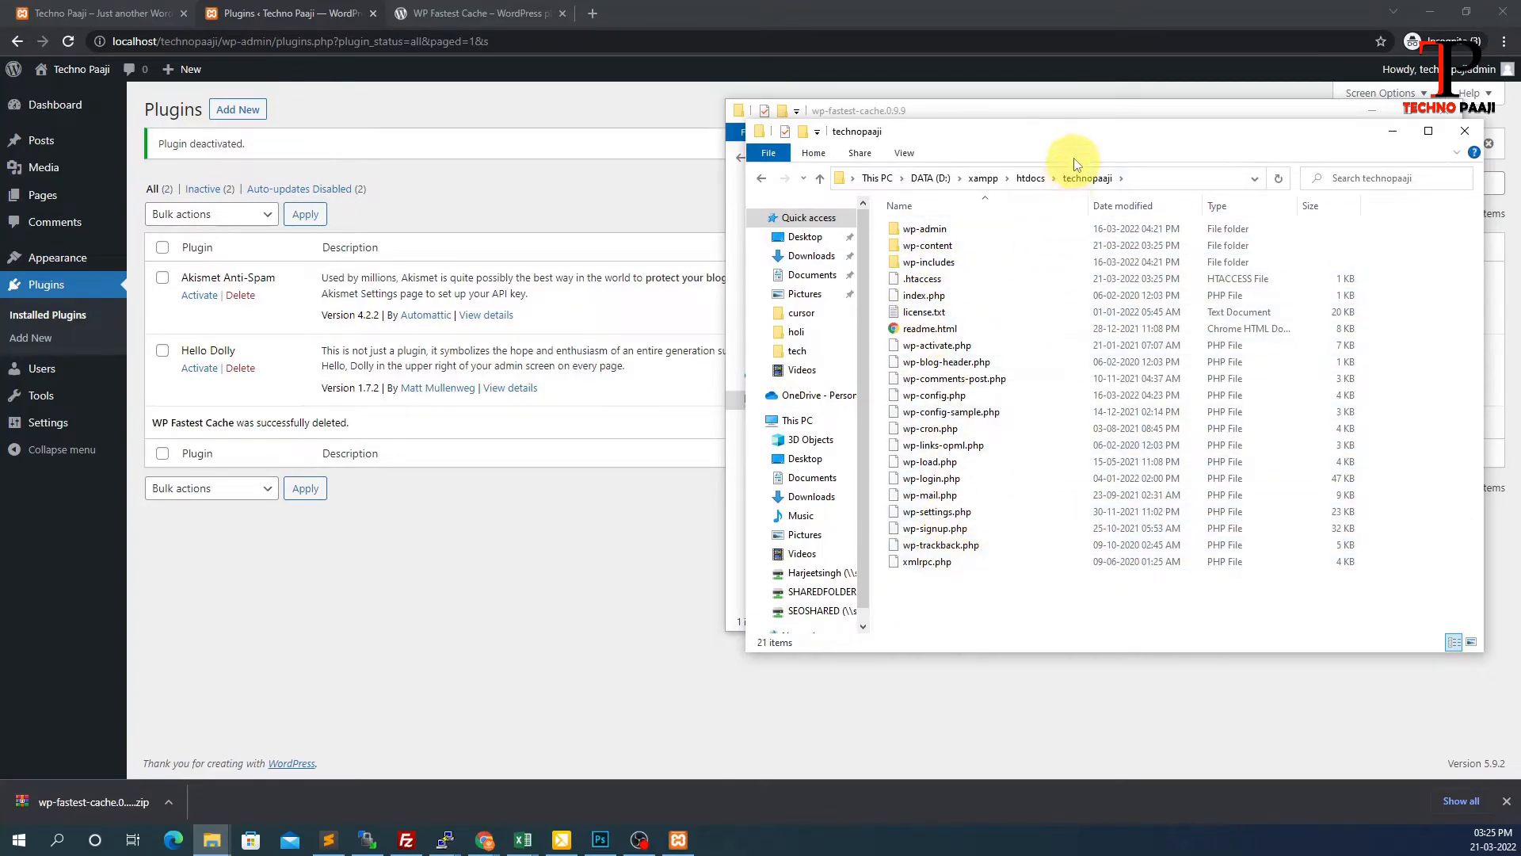
Copy the extracted wp-fastest-cache folder from the other window
drag(1078, 141, 560, 255)
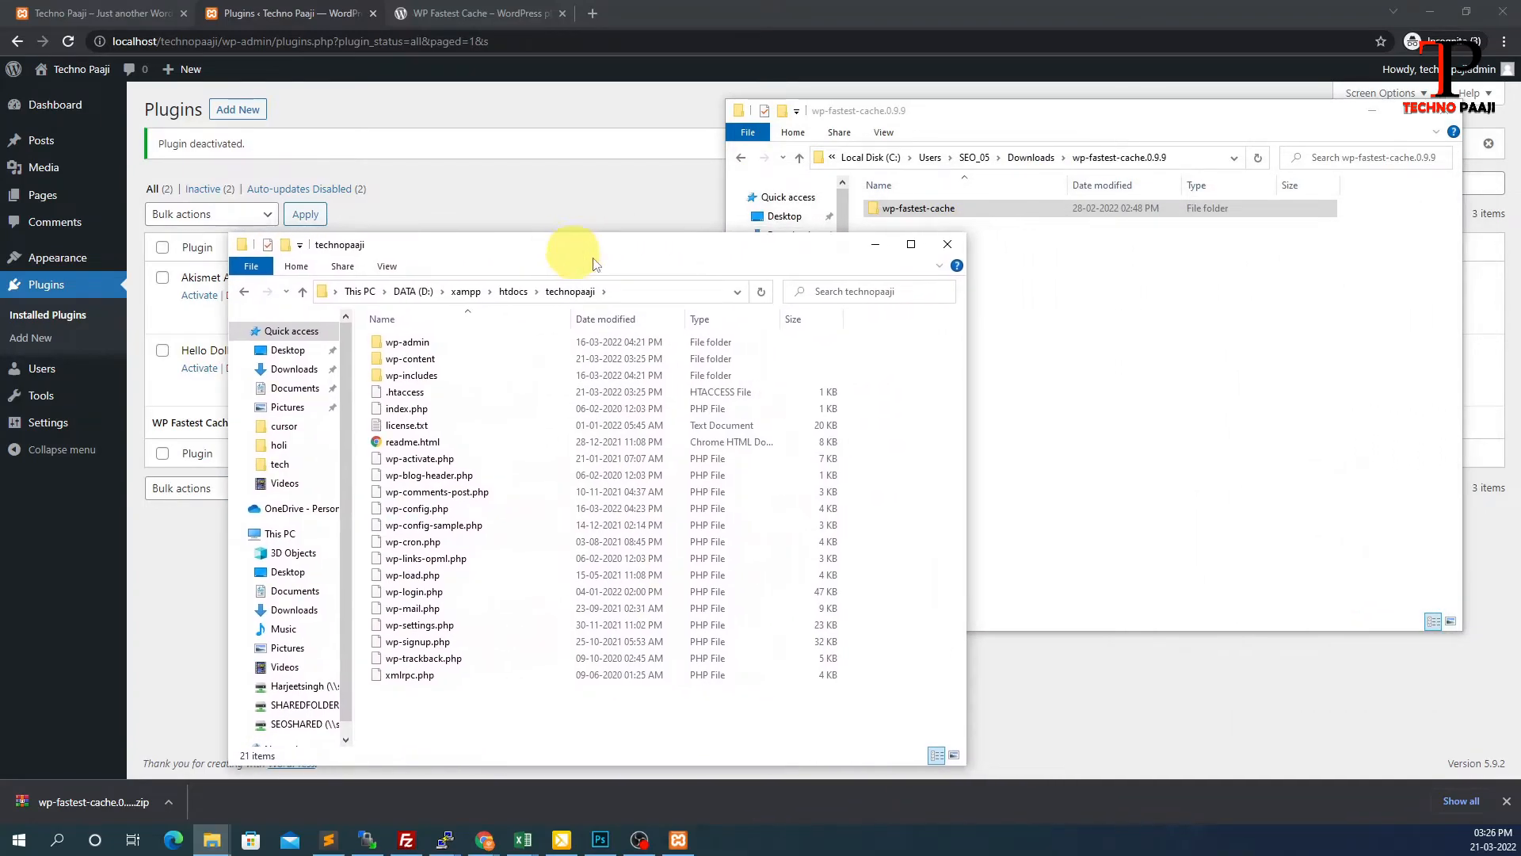
click(1151, 331)
click(912, 212)
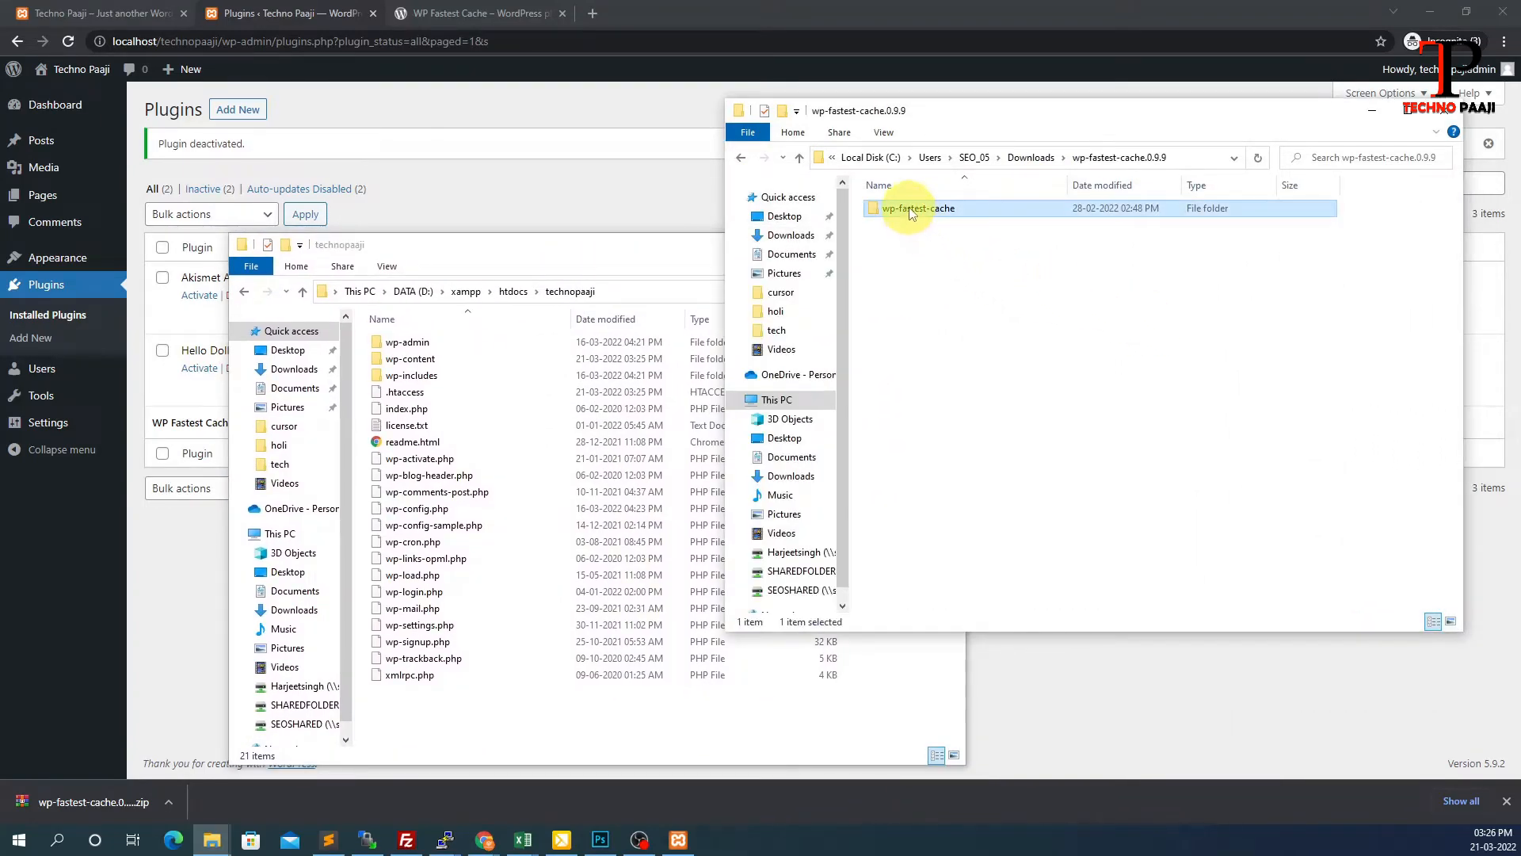
right_click(912, 212)
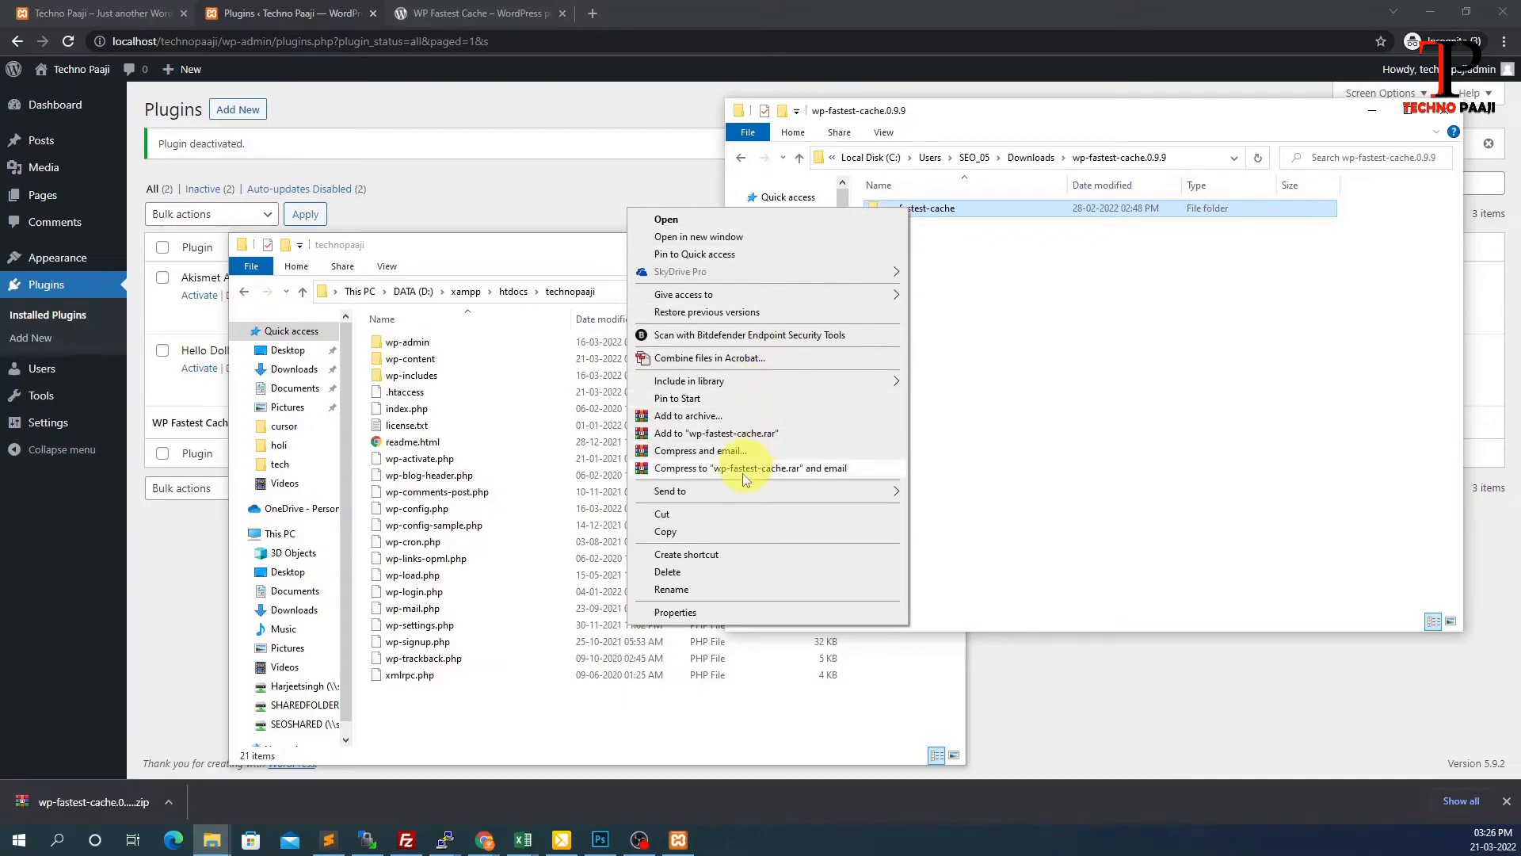
click(675, 538)
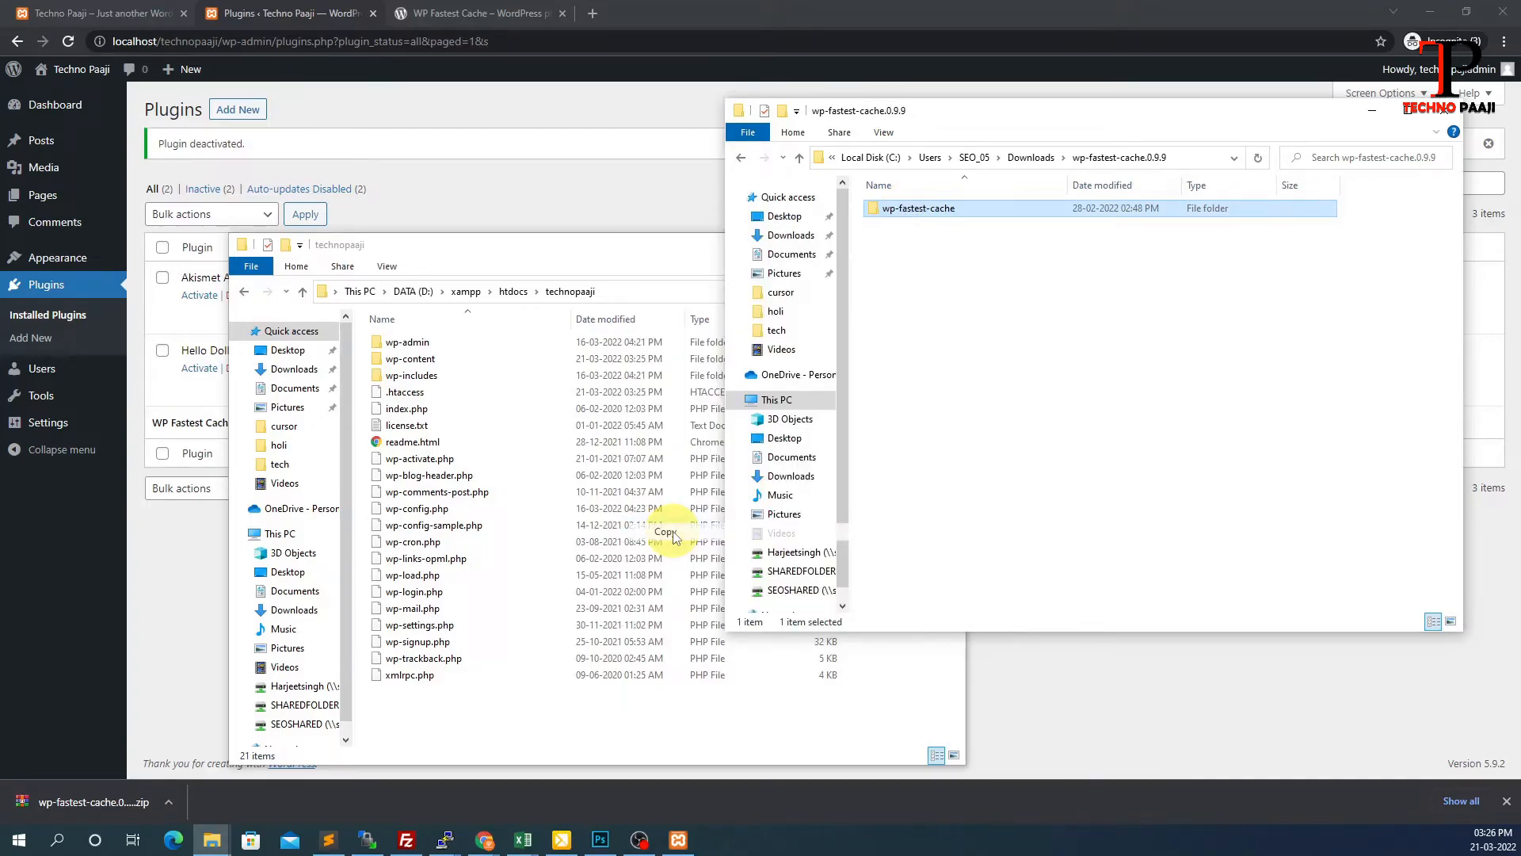
click(525, 250)
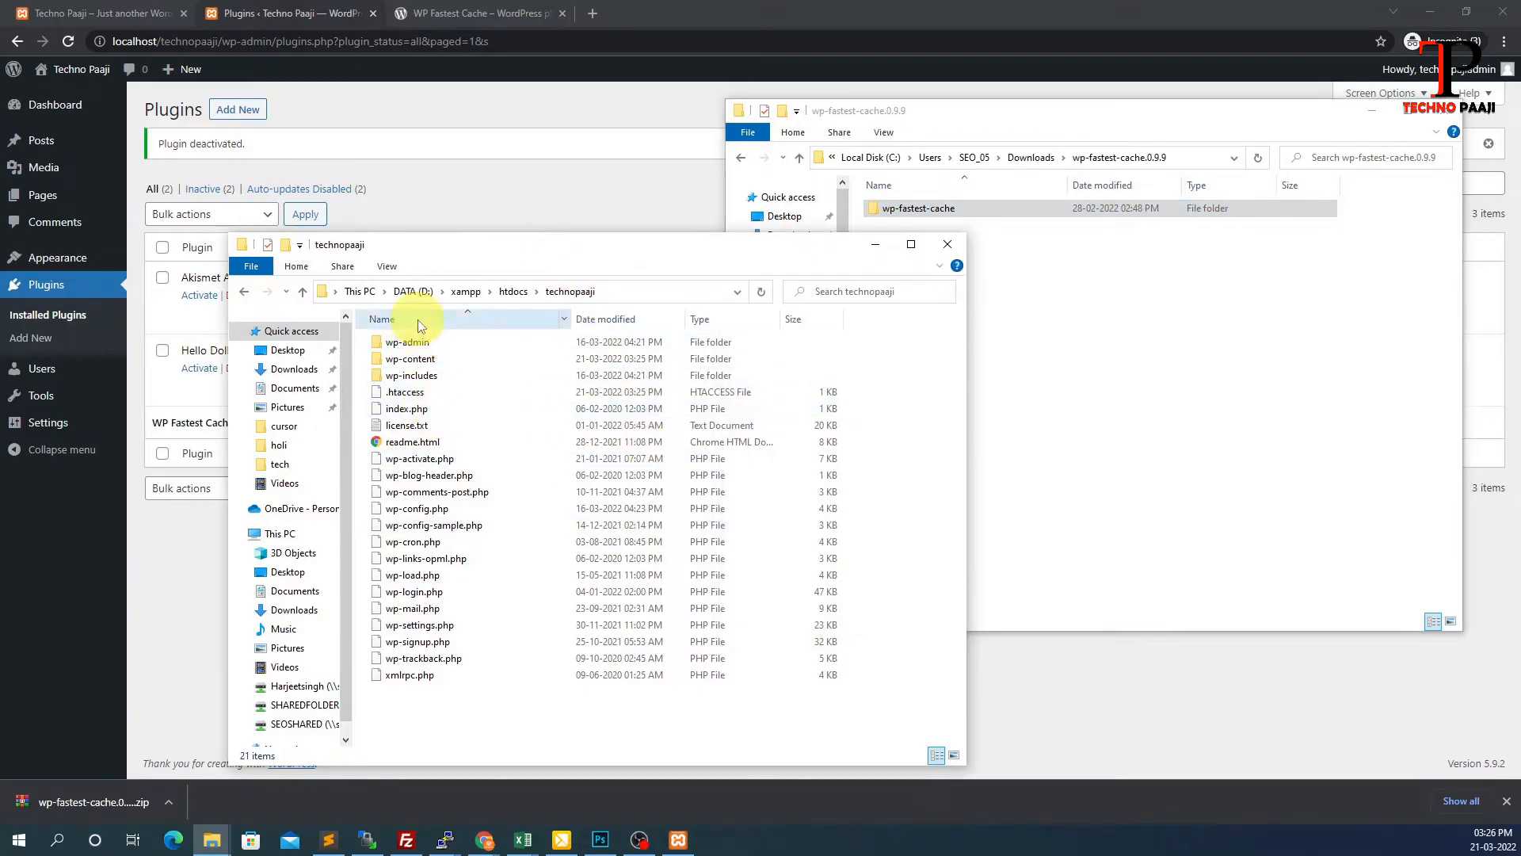
Paste wp-fastest-cache into technopaaji\wp-content\plugins and verify the pasted folder's contents
double_click(408, 363)
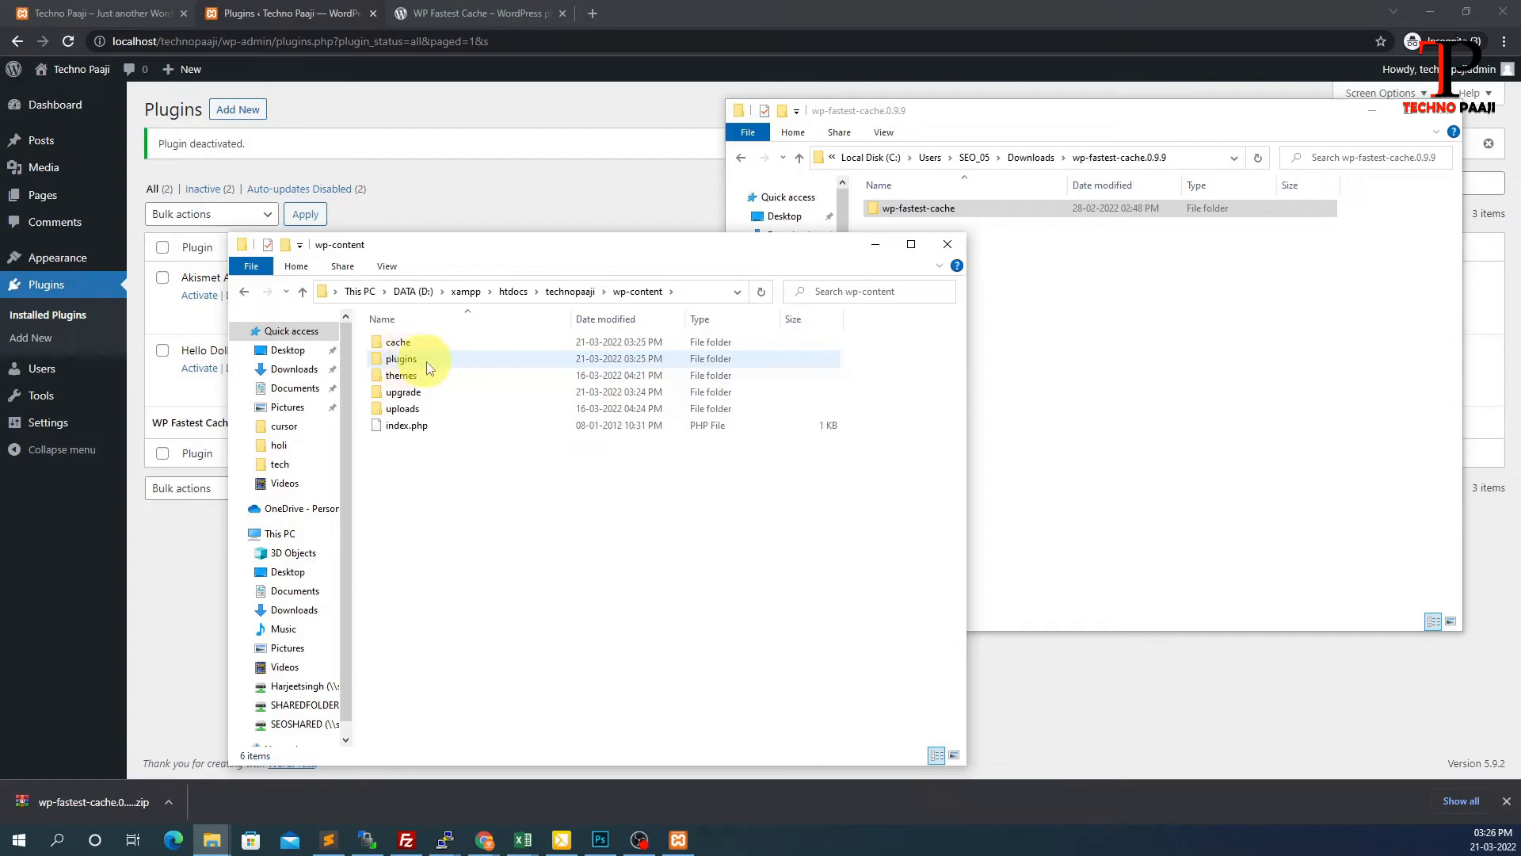
double_click(404, 359)
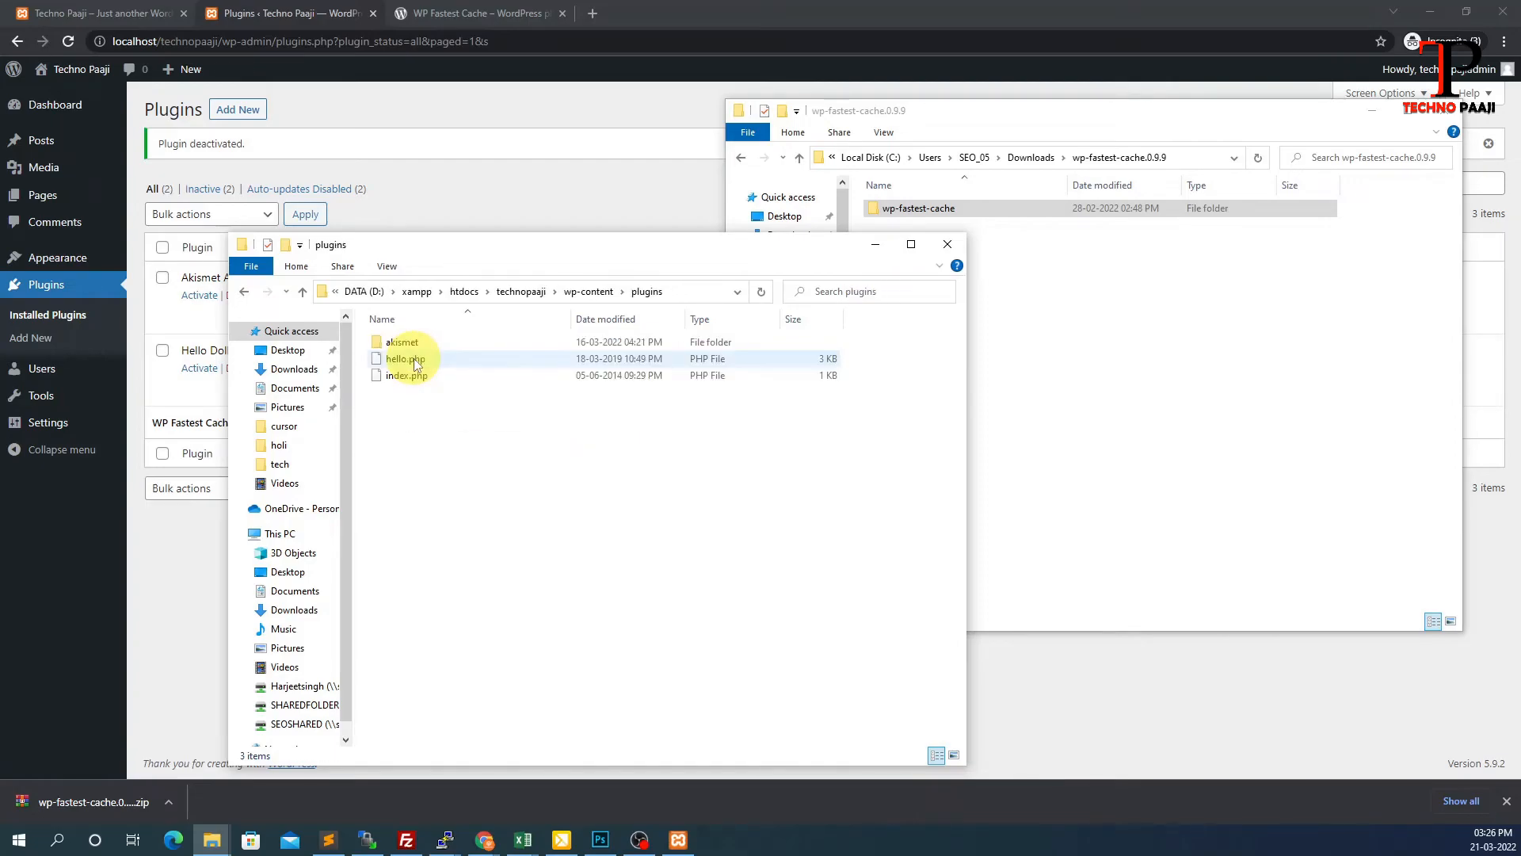
right_click(516, 501)
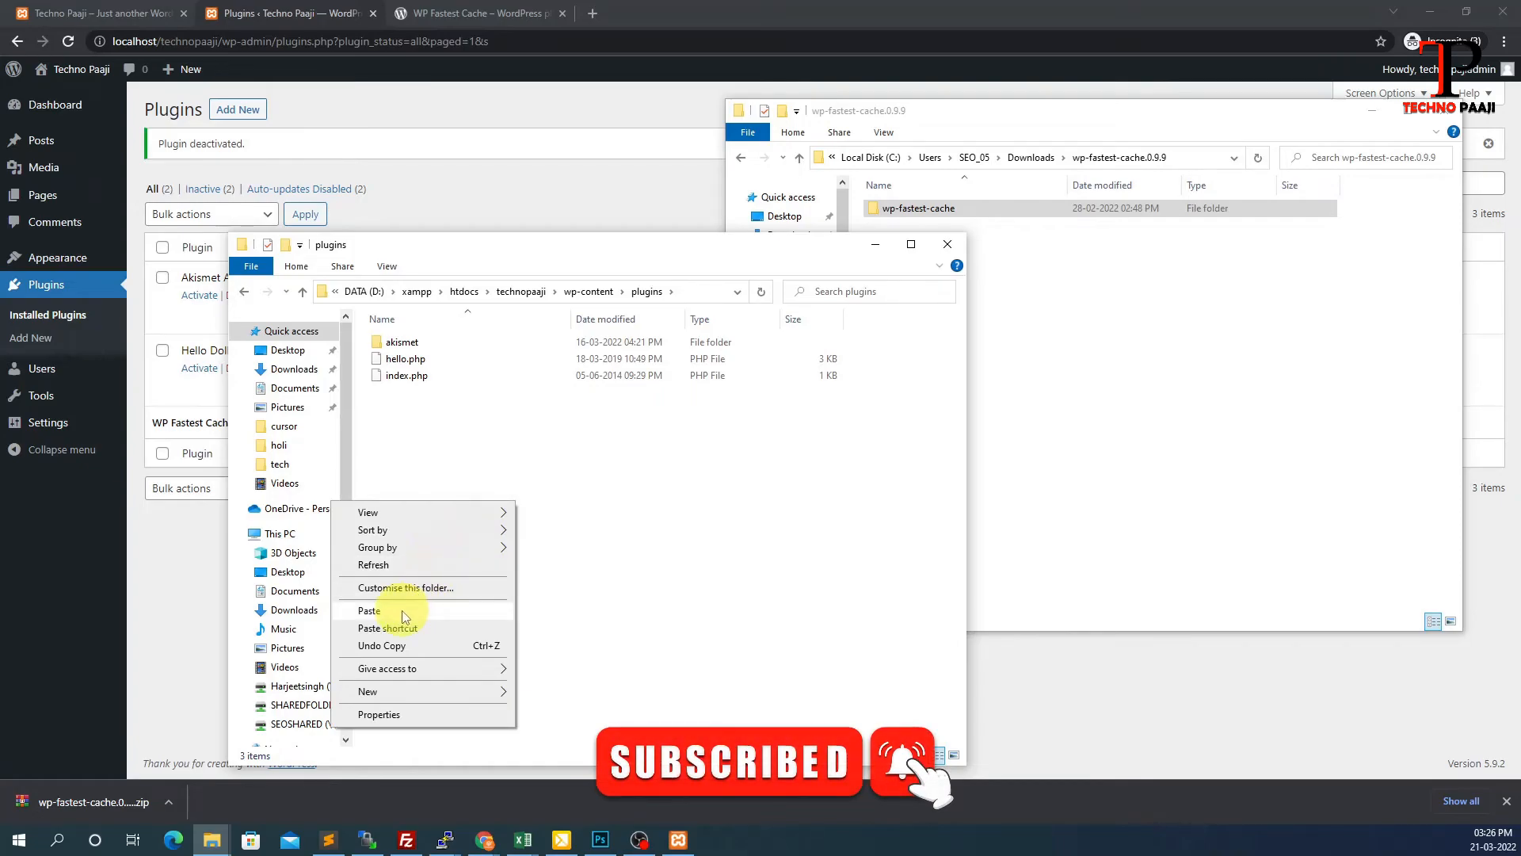
click(370, 611)
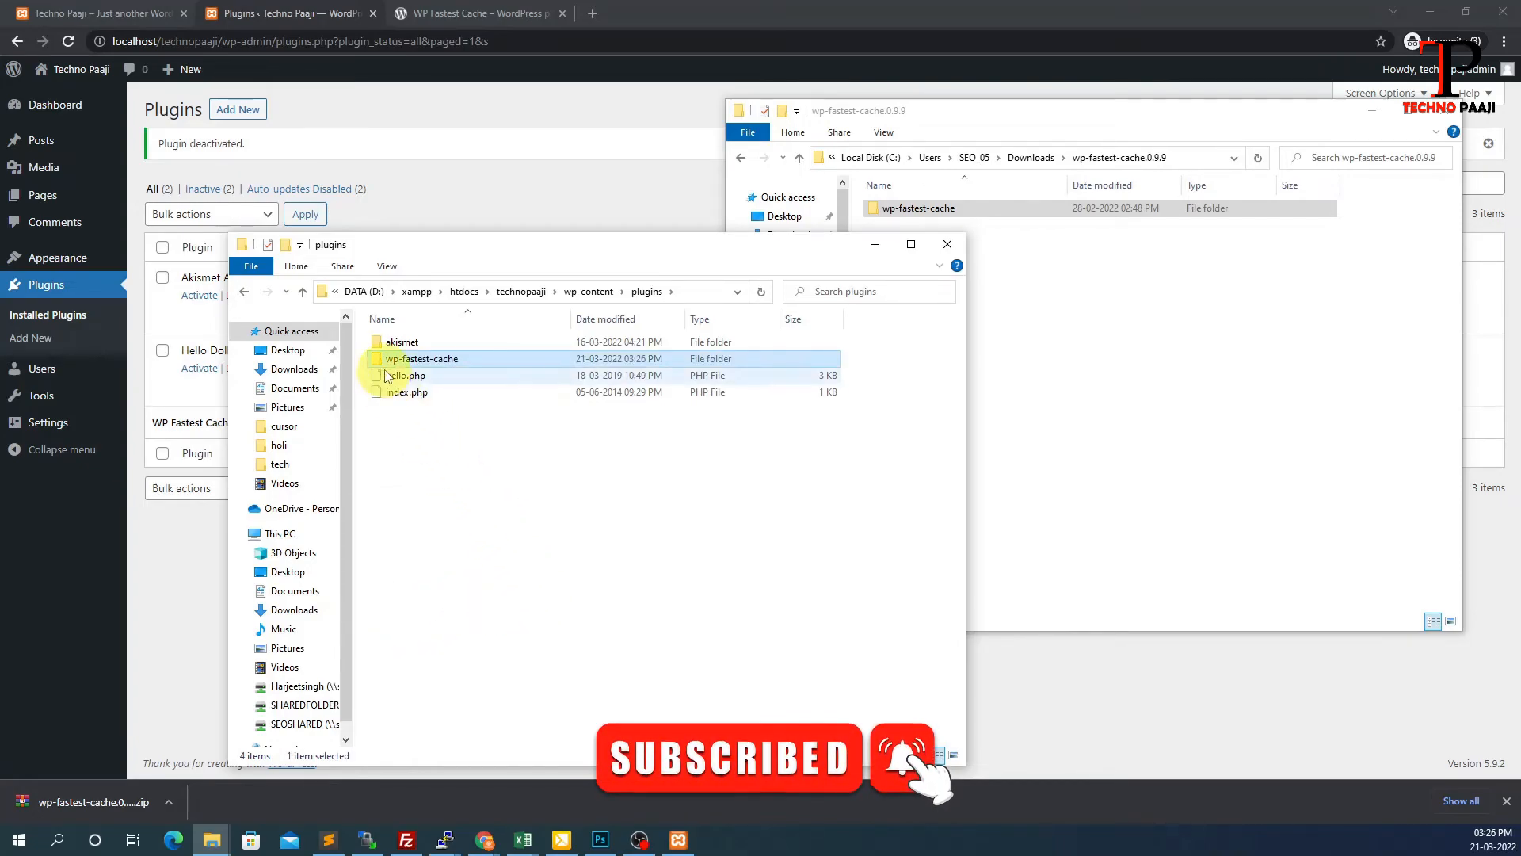
double_click(432, 362)
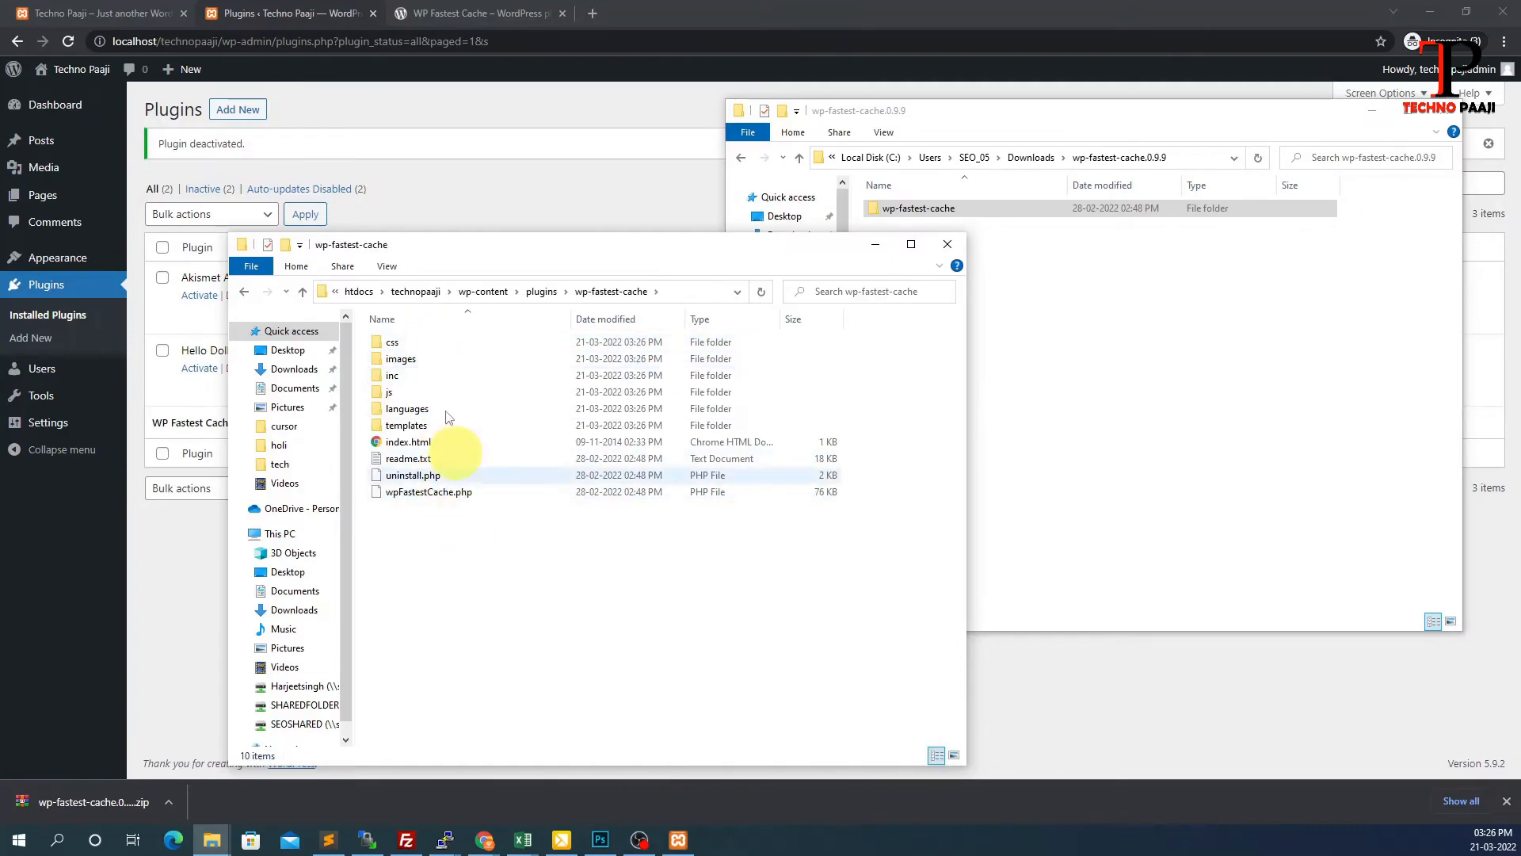
click(541, 292)
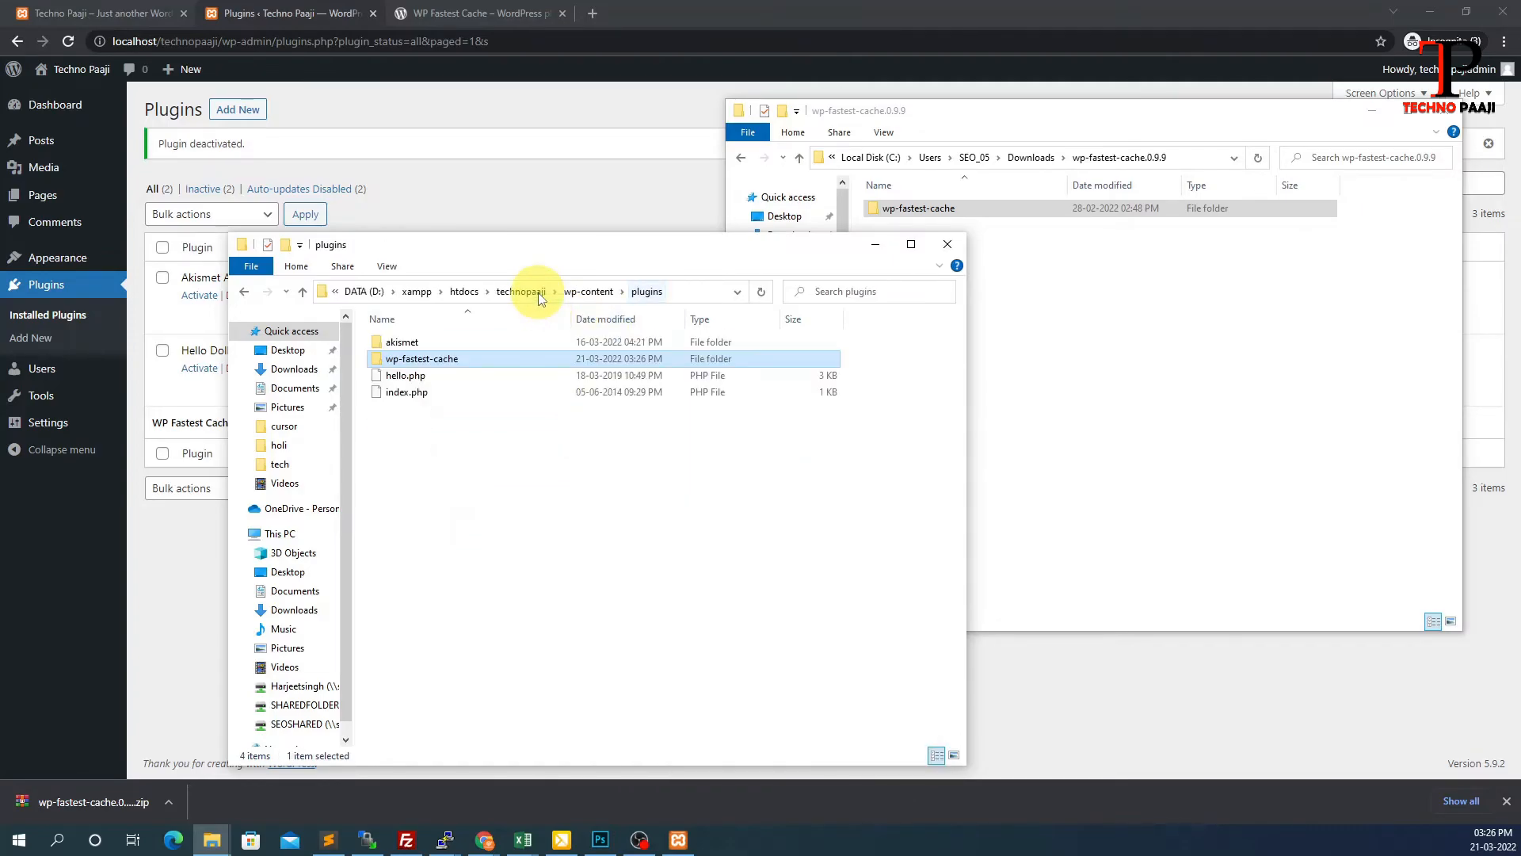
Reload the Plugins page and activate the folder-copied WP Fastest Cache 0.9.9 plugin
click(530, 116)
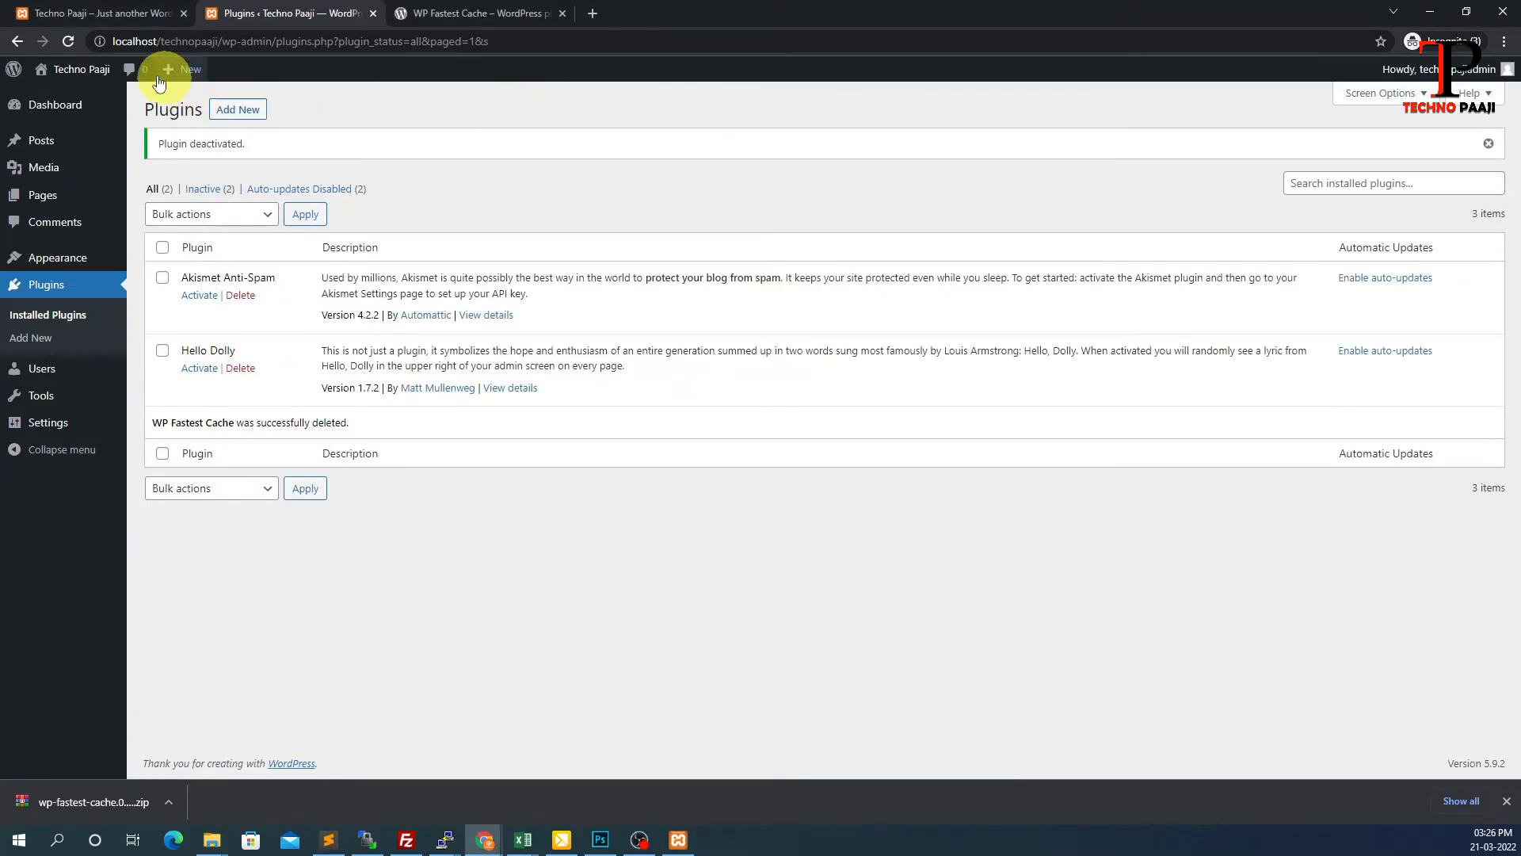
click(69, 41)
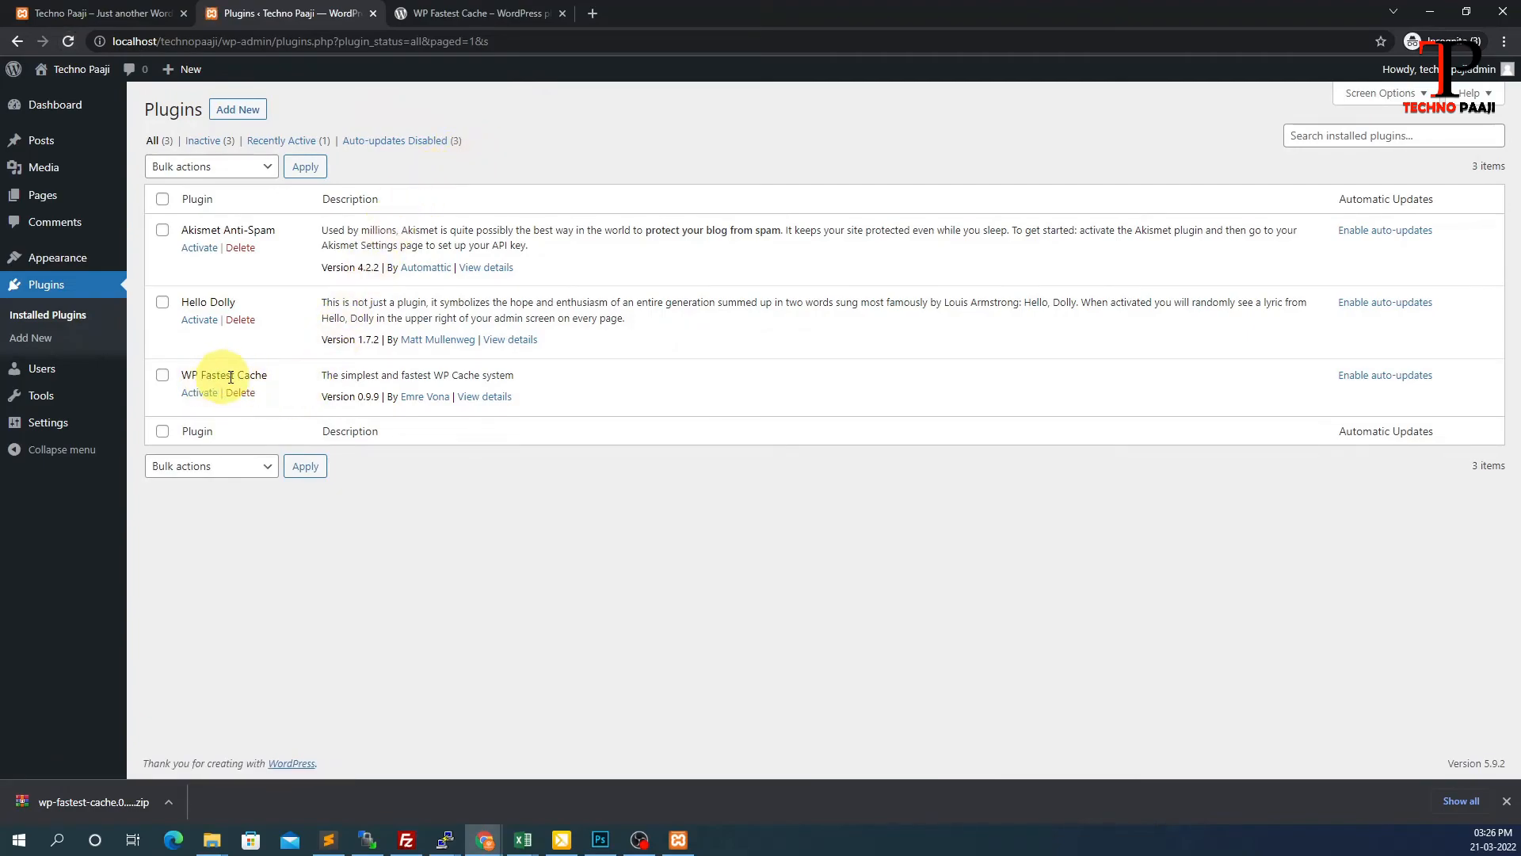
click(199, 393)
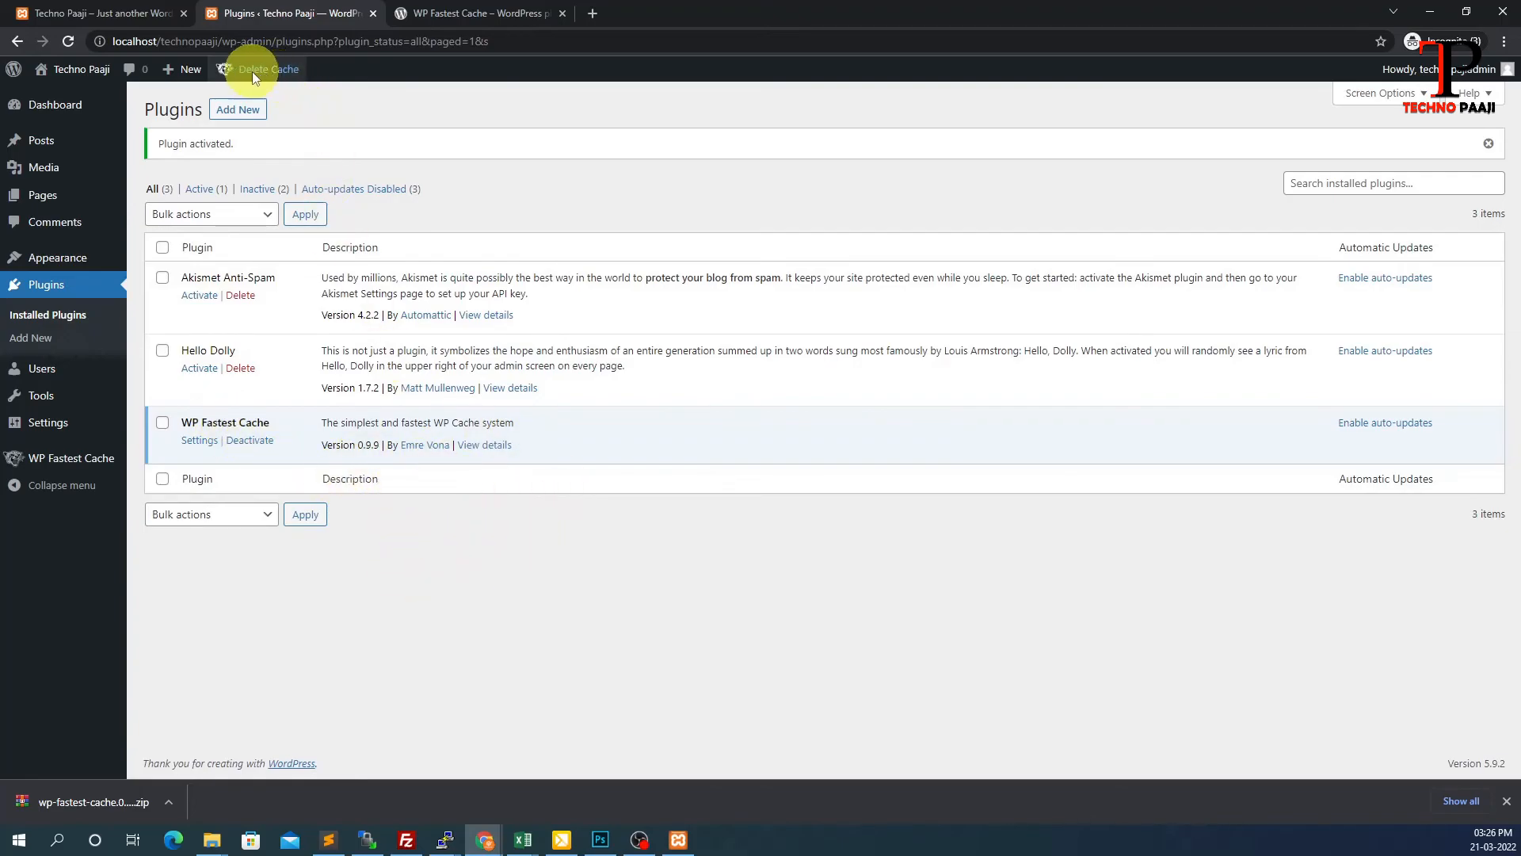
mouse_move(250, 73)
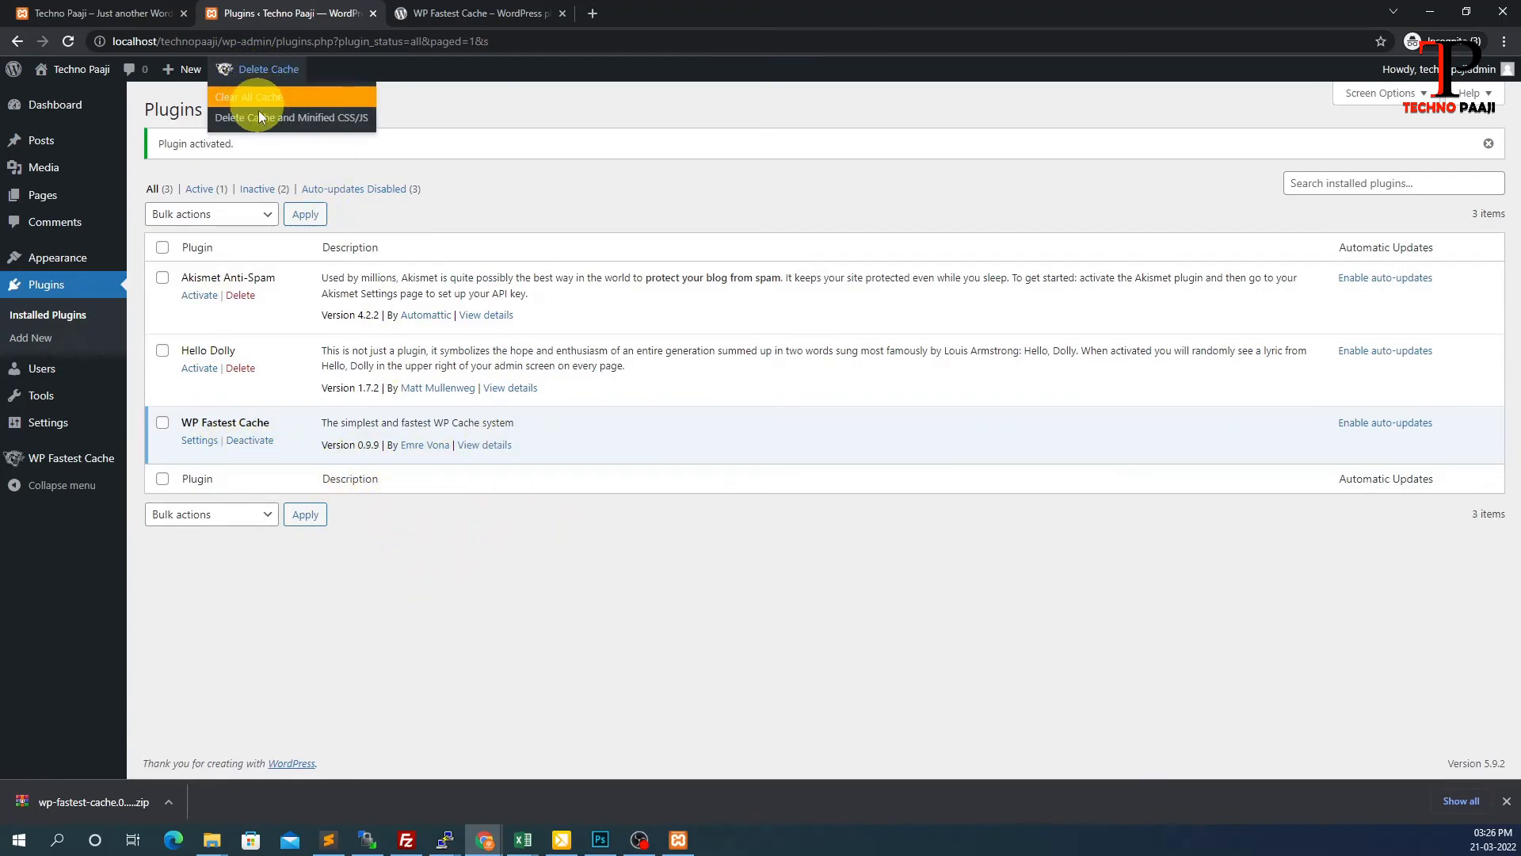